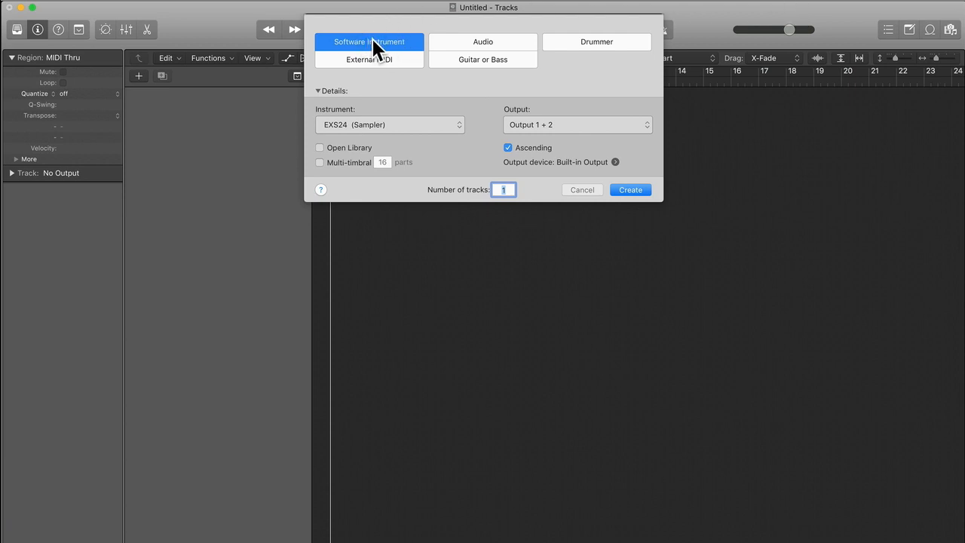
# Create one software instrument track with the EXS24 sampler and start a new instrument in its Instrument Editor
pyautogui.click(622, 189)
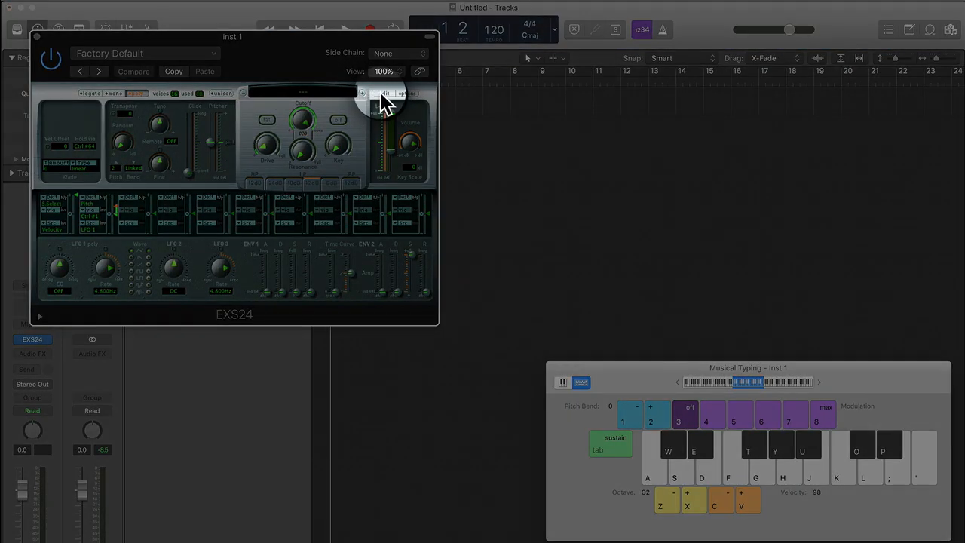
pyautogui.click(384, 94)
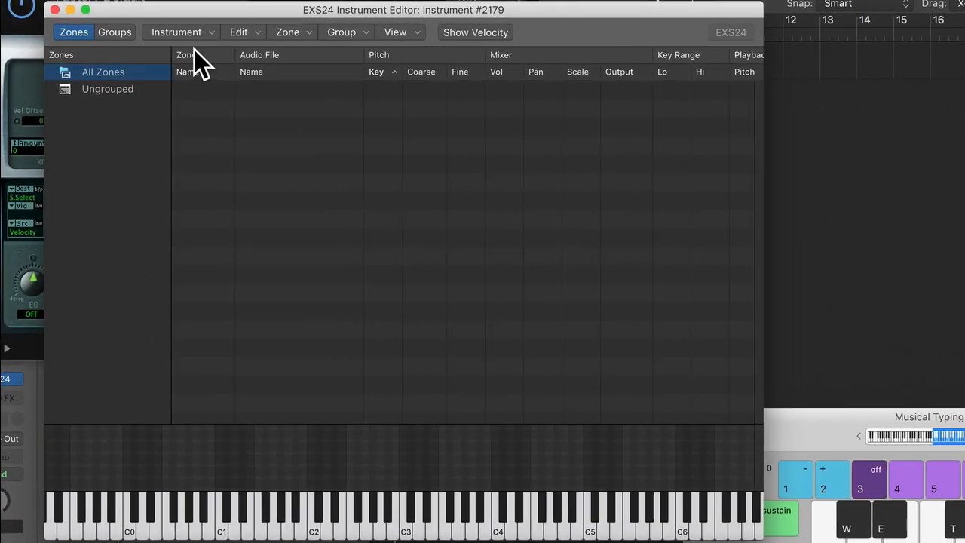
pyautogui.click(179, 78)
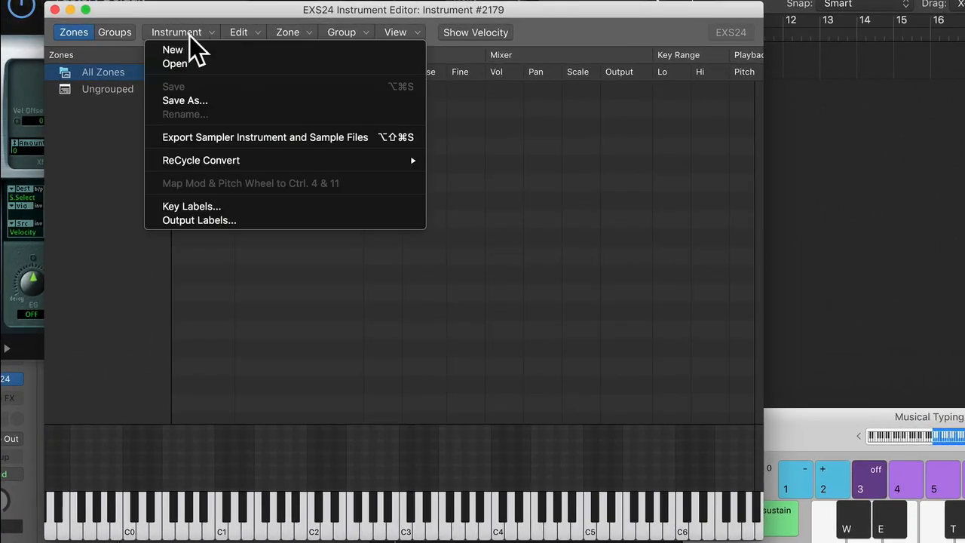
pyautogui.click(178, 46)
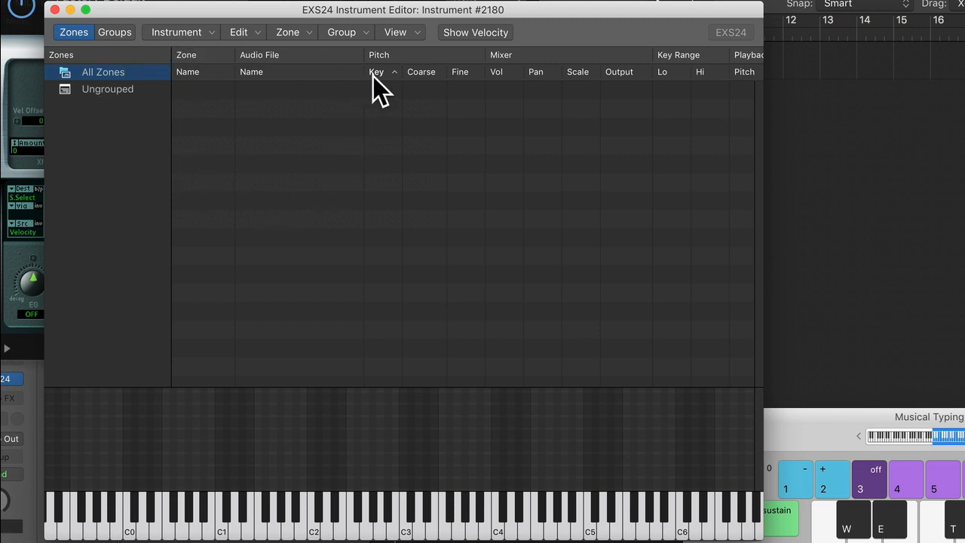
# Load all the samples, C4 through C3 Soft Piano.wav, from the Desktop folder Piano Samples > Soft Piano as multiple samples
pyautogui.click(293, 32)
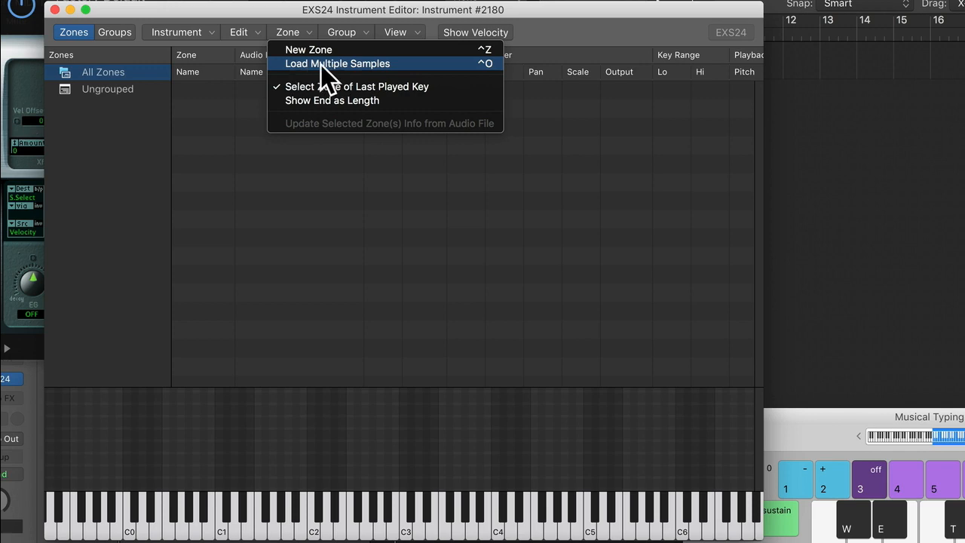
pyautogui.click(372, 65)
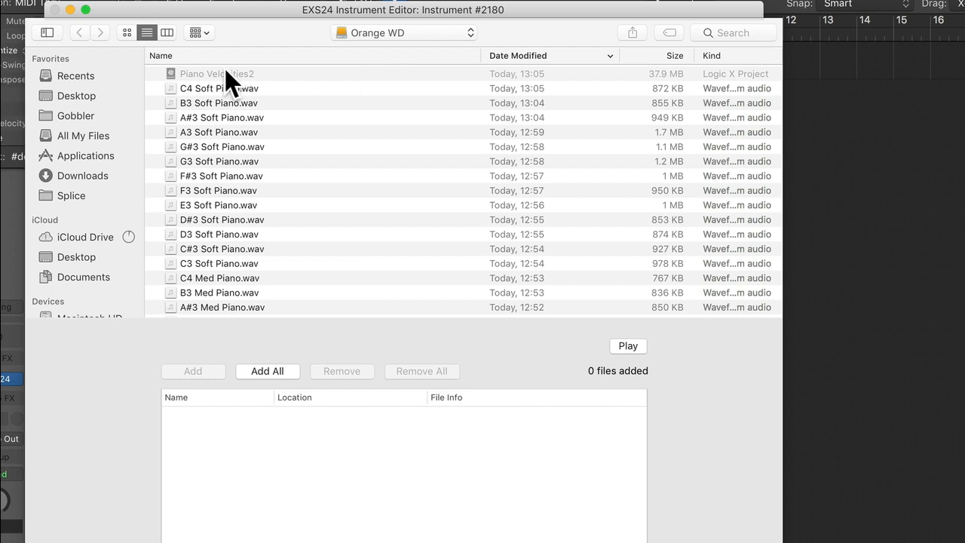
pyautogui.click(83, 95)
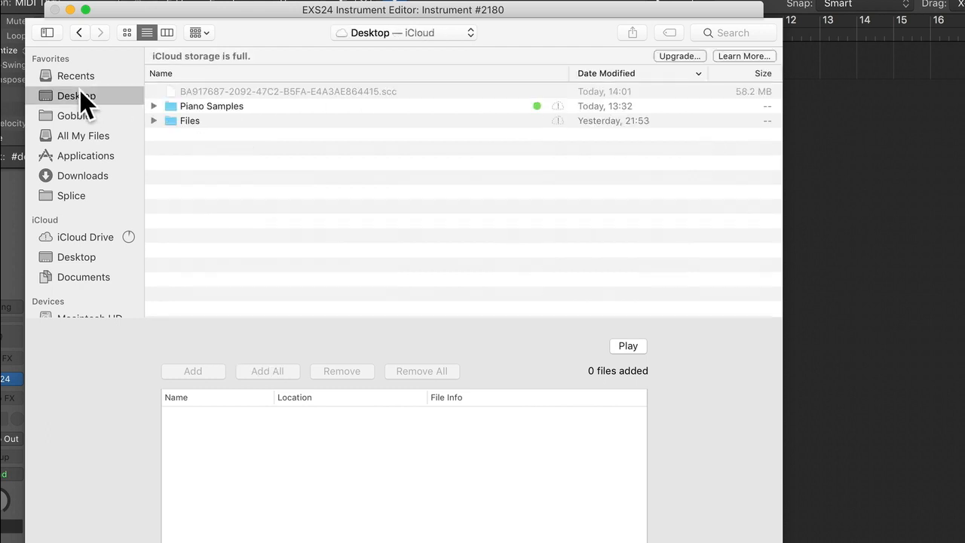
pyautogui.doubleClick(209, 107)
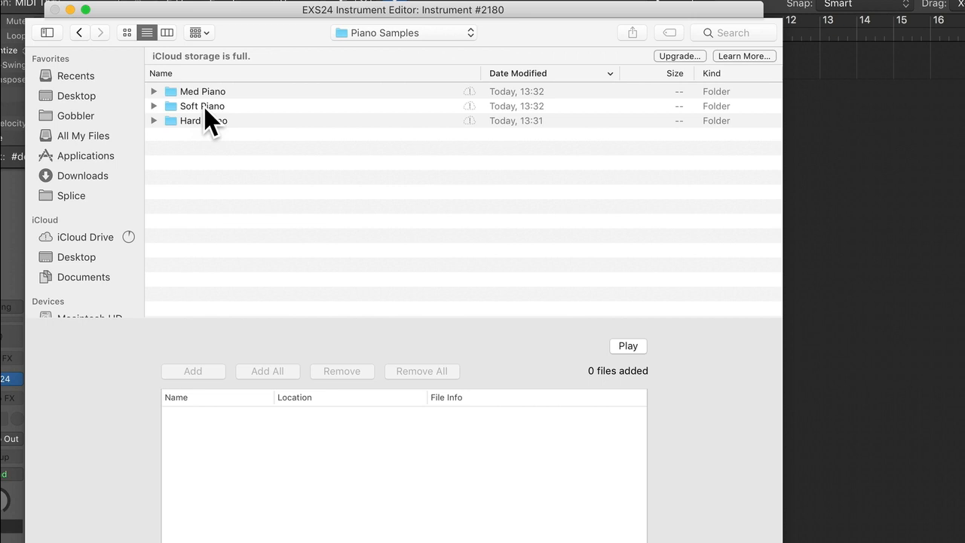
pyautogui.doubleClick(205, 108)
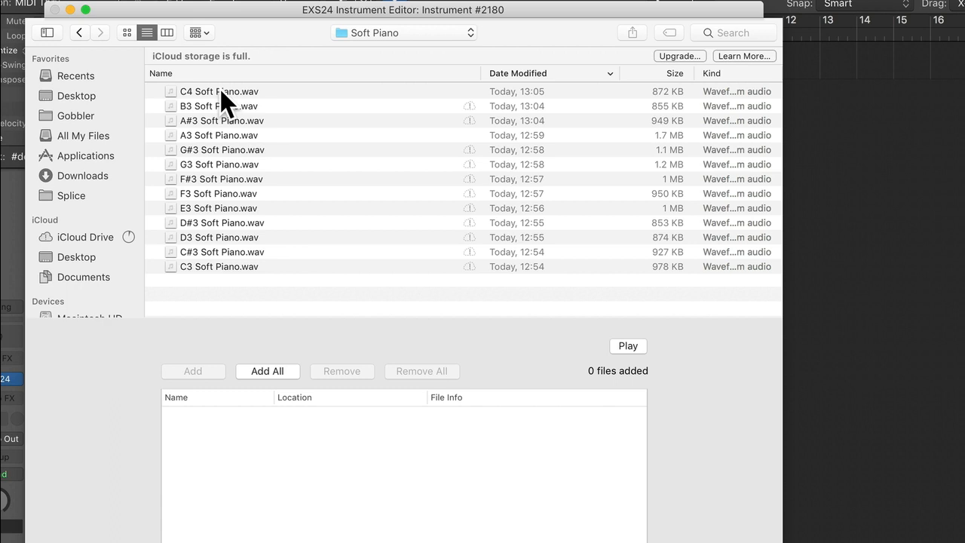
pyautogui.click(221, 93)
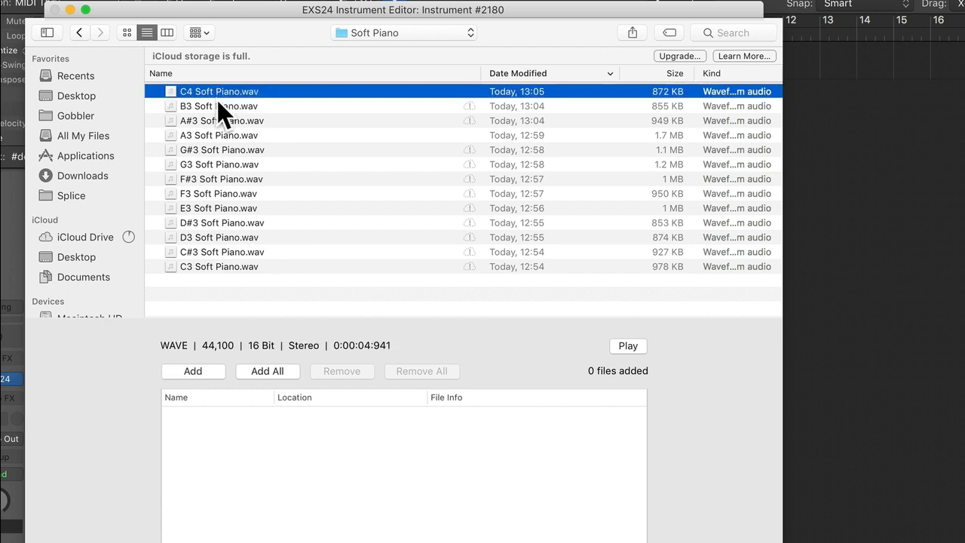
pyautogui.keyDown('shift'); pyautogui.click(212, 266); pyautogui.keyUp('shift')
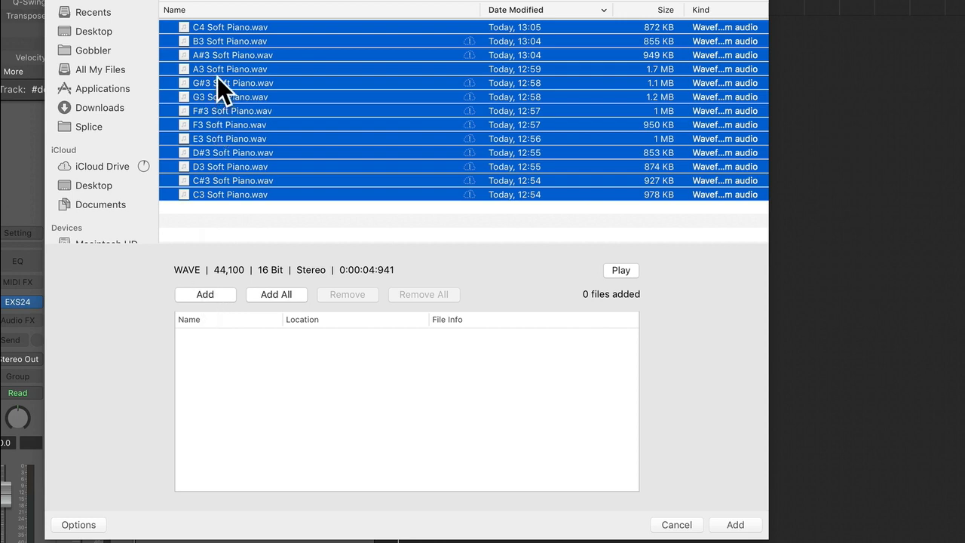
pyautogui.click(209, 293)
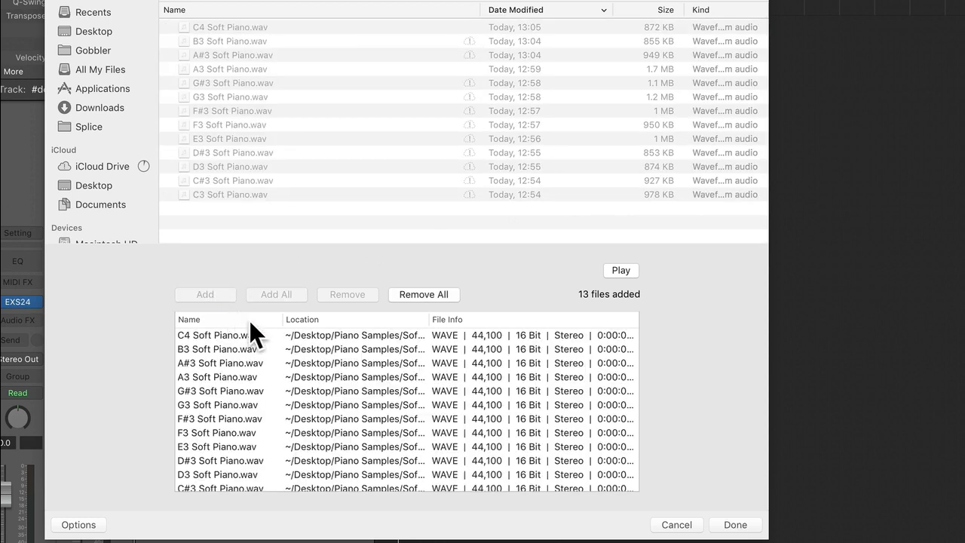
pyautogui.click(730, 526)
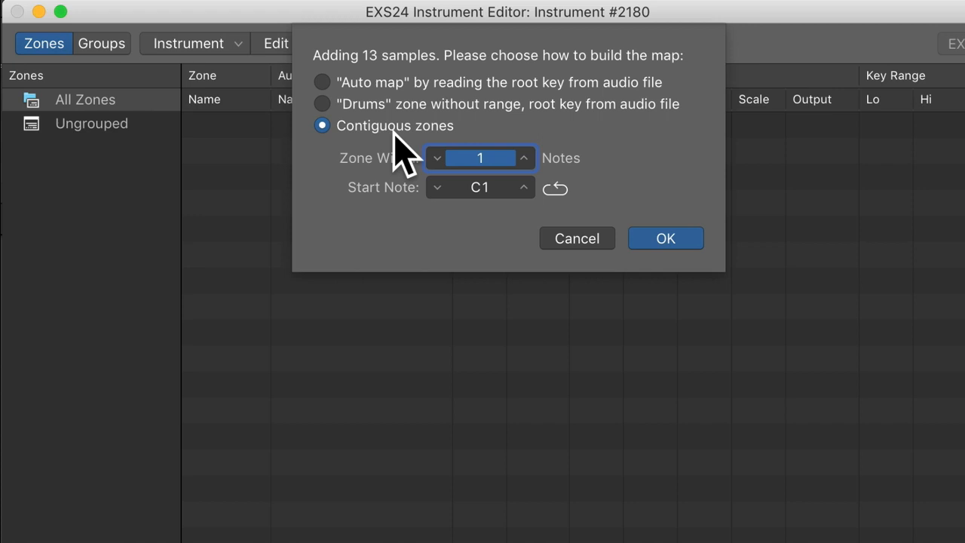
# Build the zone map with "Auto map" by reading the root key from audio file, checking the Soft Piano sample folder
pyautogui.click(322, 103)
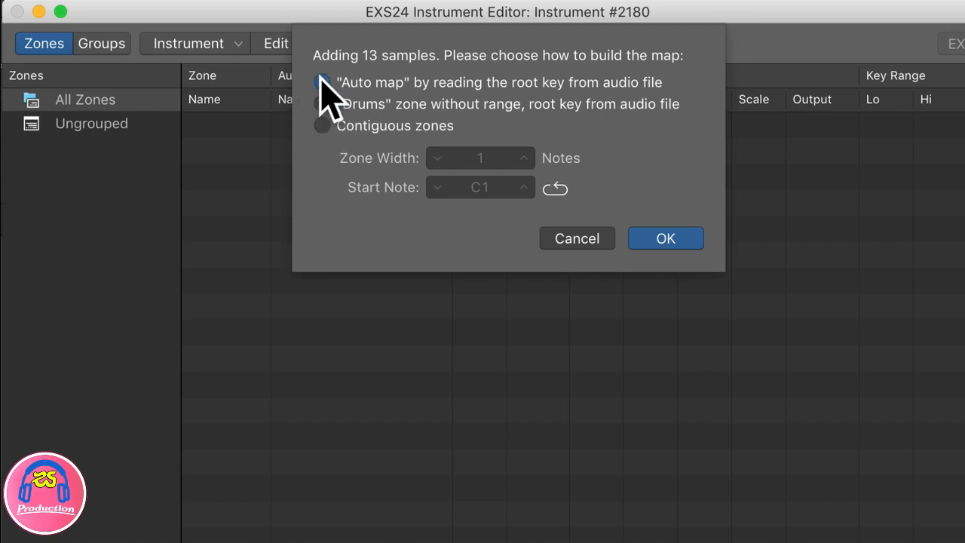
pyautogui.click(322, 82)
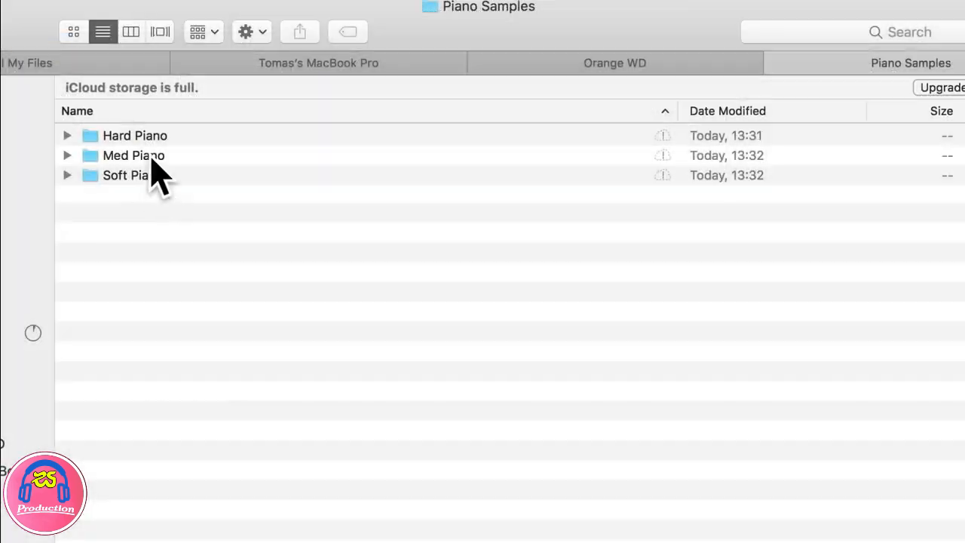
pyautogui.doubleClick(147, 174)
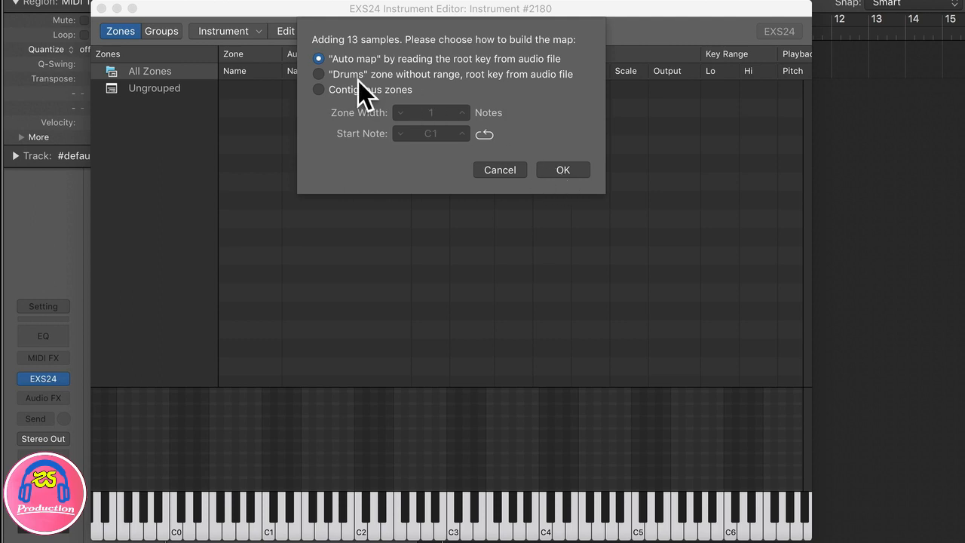
pyautogui.click(554, 168)
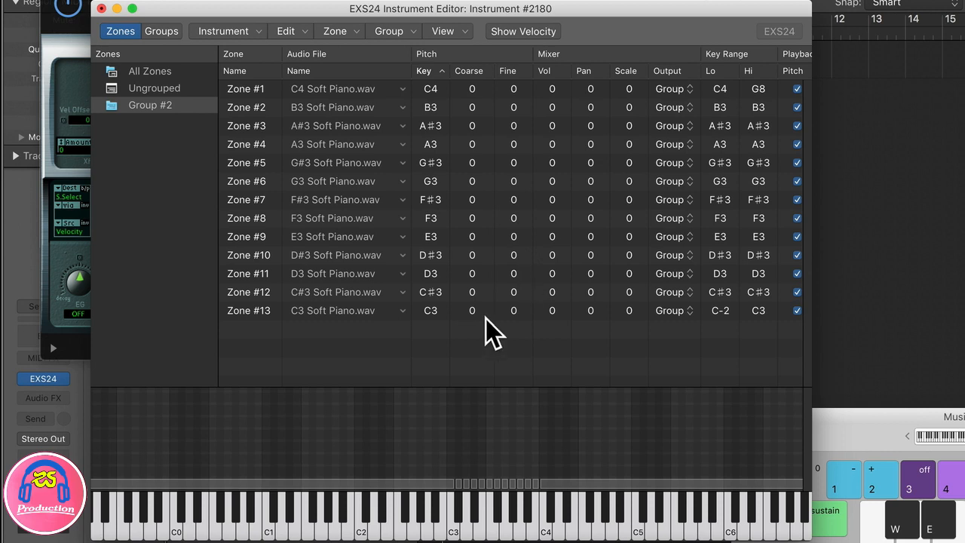
# Audition the mapped keys from C3 to E3 and examine the key ranges of the C4 and C3 Soft Piano zones
pyautogui.click(455, 532)
pyautogui.click(464, 532)
pyautogui.click(480, 531)
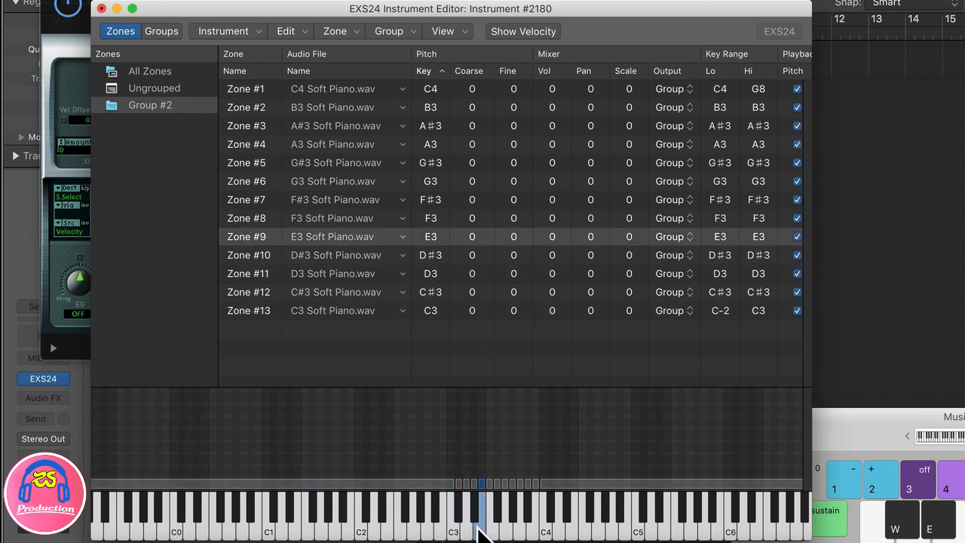
pyautogui.click(475, 516)
pyautogui.click(468, 531)
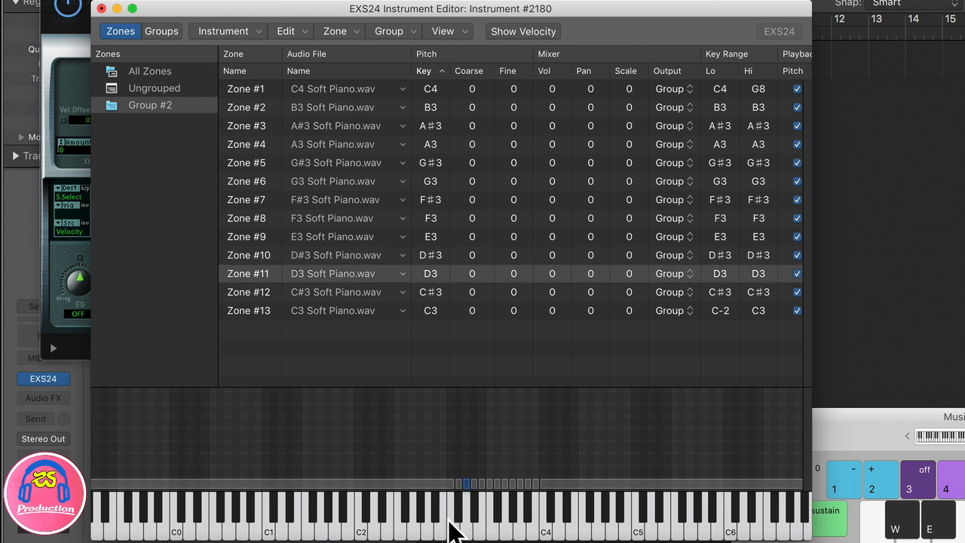
pyautogui.click(326, 92)
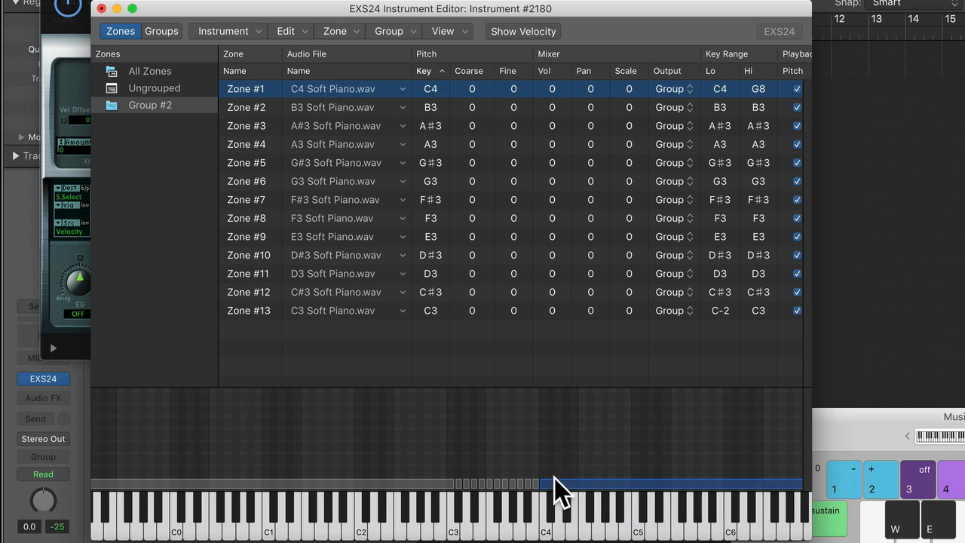
pyautogui.click(321, 311)
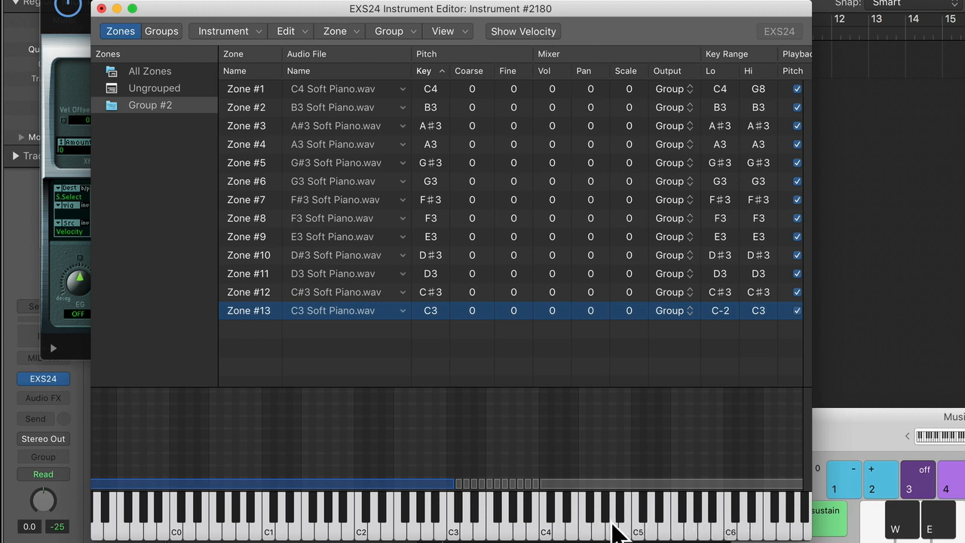
pyautogui.click(704, 475)
pyautogui.click(702, 484)
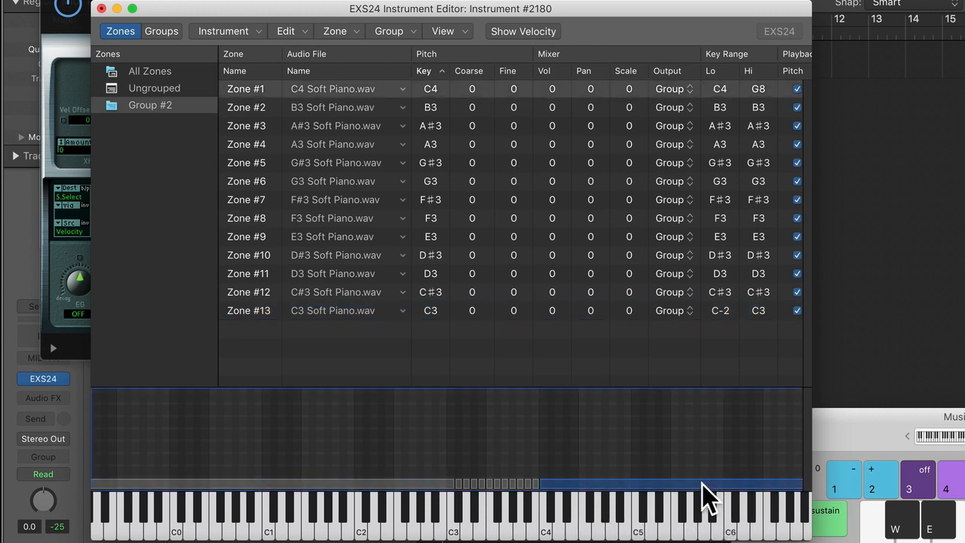
# Set the C4 Soft Piano zone's high key to C4 and the C3 Soft Piano zone's low key to C3
pyautogui.click(757, 96)
pyautogui.moveTo(758, 97); pyautogui.dragTo(746, 177)
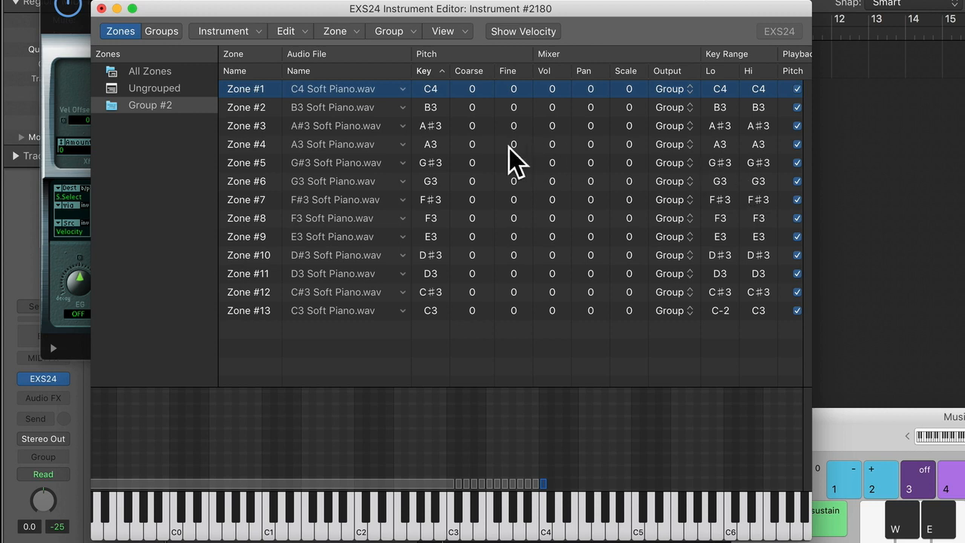
pyautogui.click(355, 315)
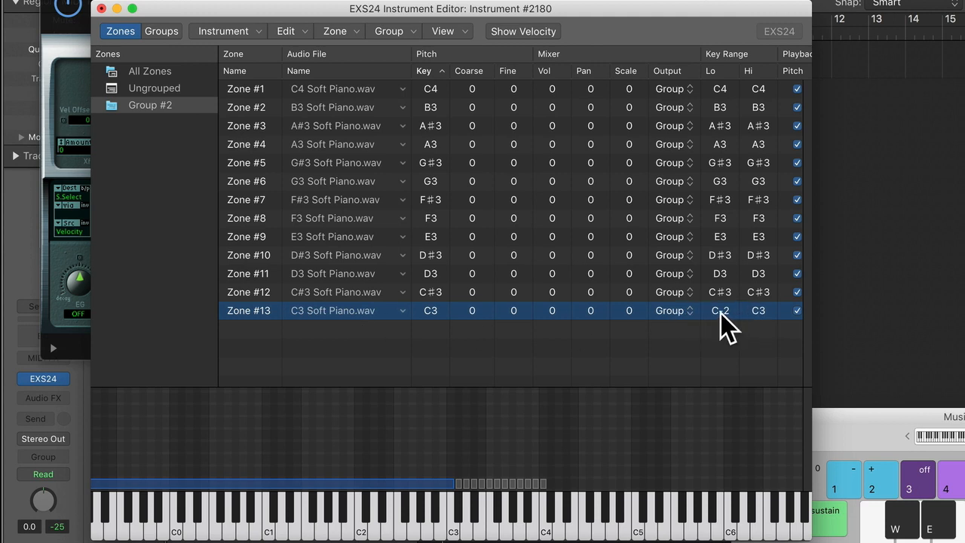
pyautogui.moveTo(720, 313); pyautogui.dragTo(709, 218)
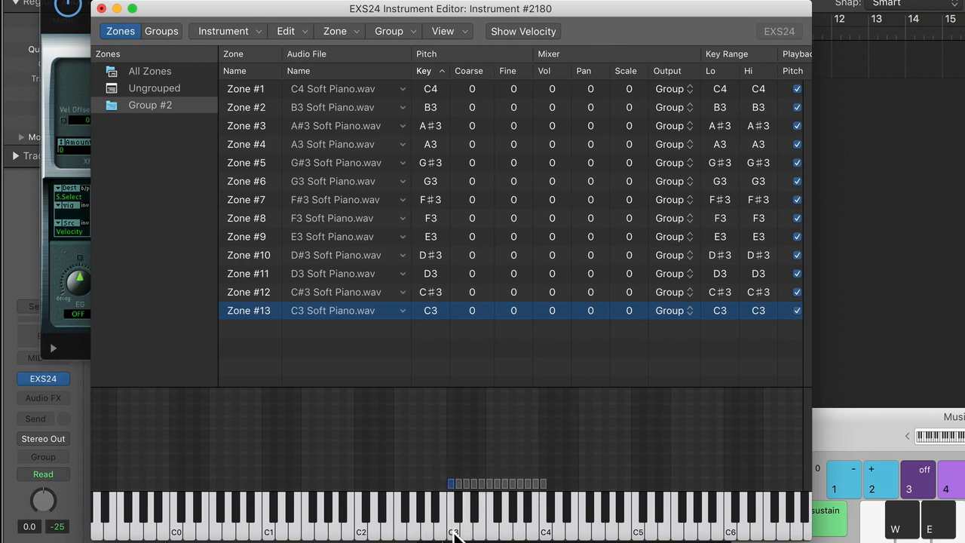
# Play the chromatic scale from C3 to C4 with Musical Typing to check that each key triggers its own sample
pyautogui.click(544, 532)
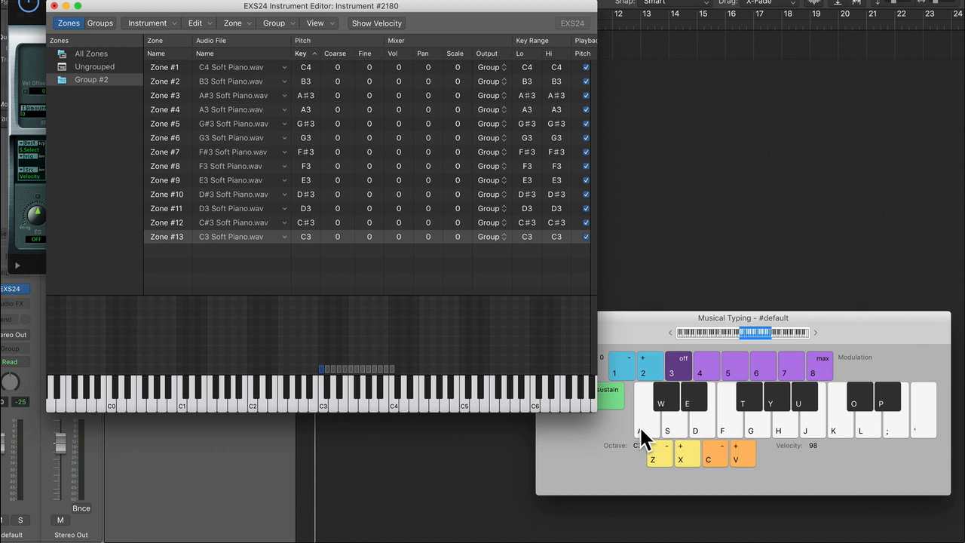
pyautogui.press('a')
pyautogui.press('w')
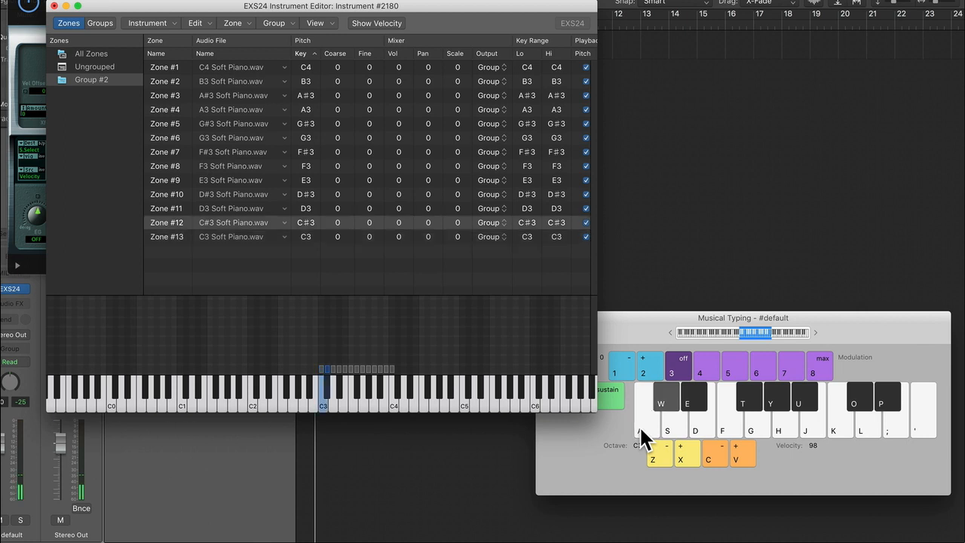
pyautogui.press('s')
pyautogui.press('e')
pyautogui.press('d')
pyautogui.press('f')
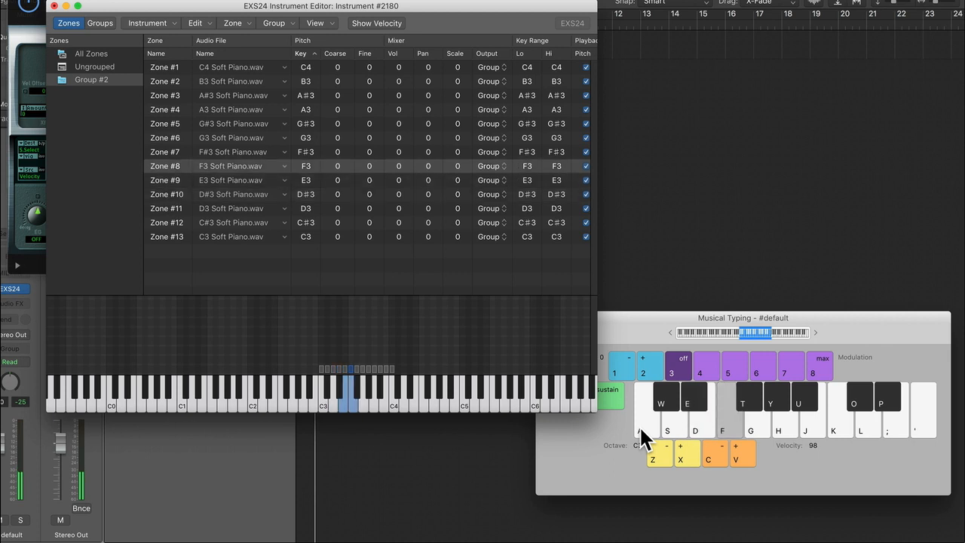
pyautogui.press('t')
pyautogui.press('g')
pyautogui.press('y')
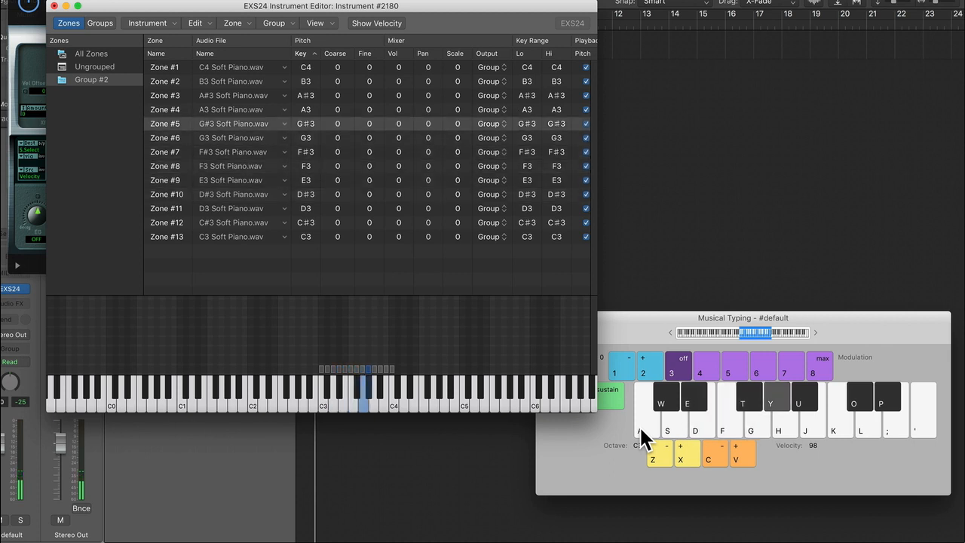
pyautogui.press('h')
pyautogui.press('u')
pyautogui.press('j')
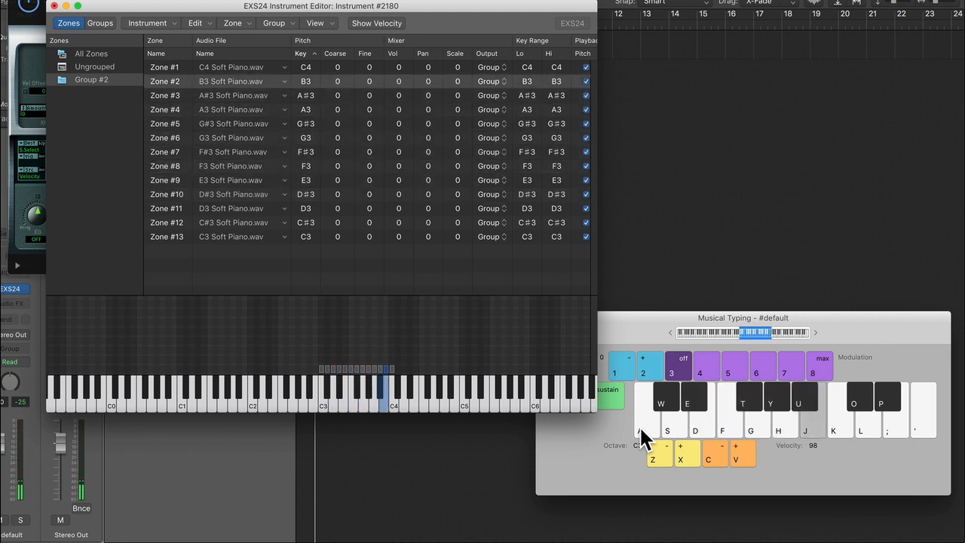
pyautogui.press('k')
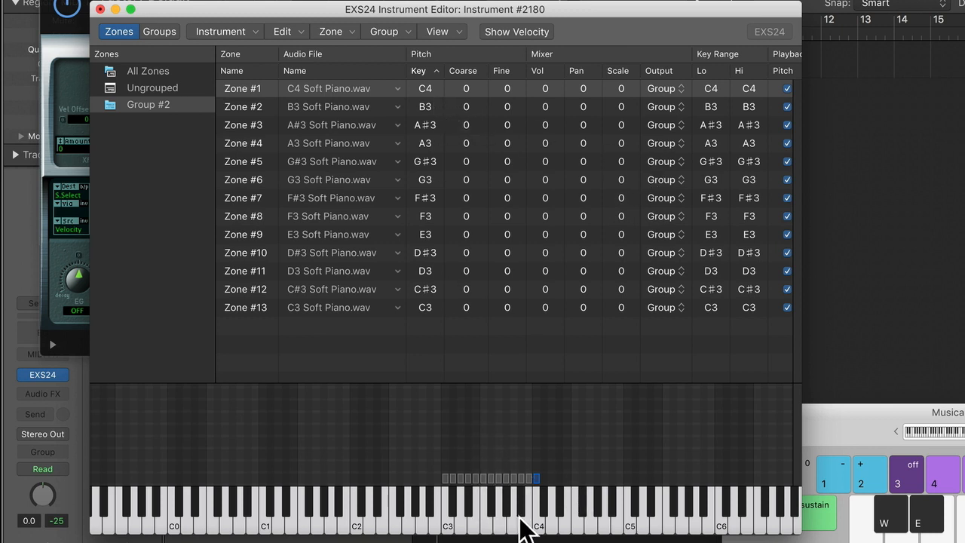
# Rename the zone group containing the Soft Piano samples to "Soft"
pyautogui.click(462, 444)
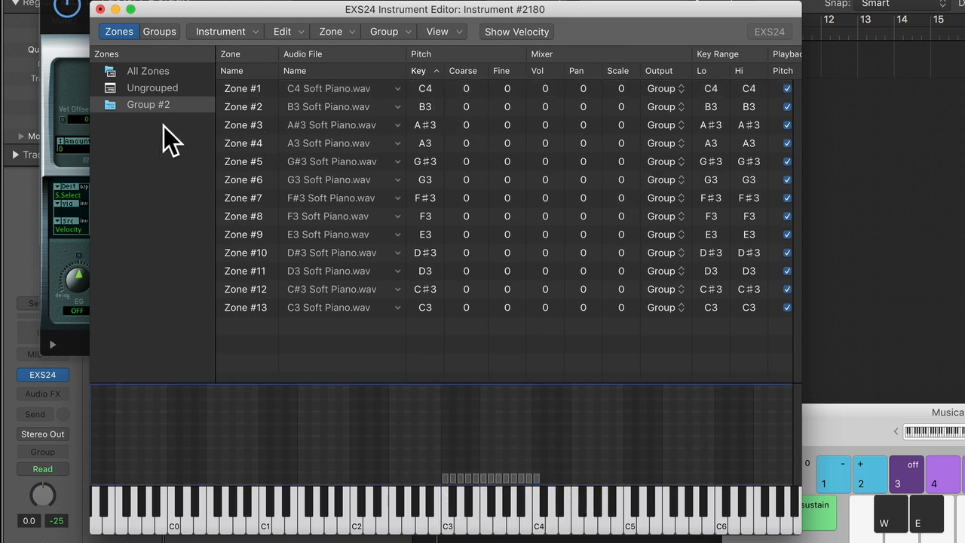
pyautogui.doubleClick(150, 108)
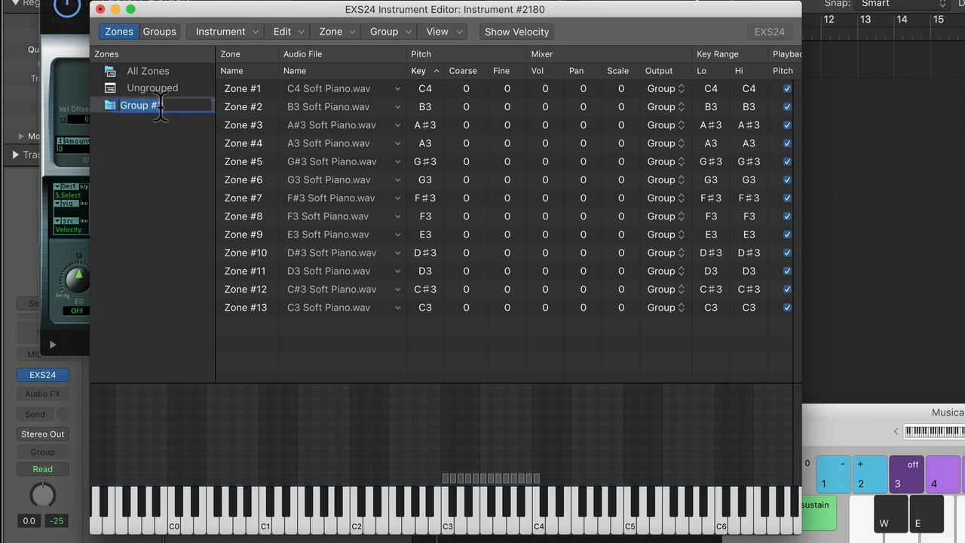
pyautogui.write('S')
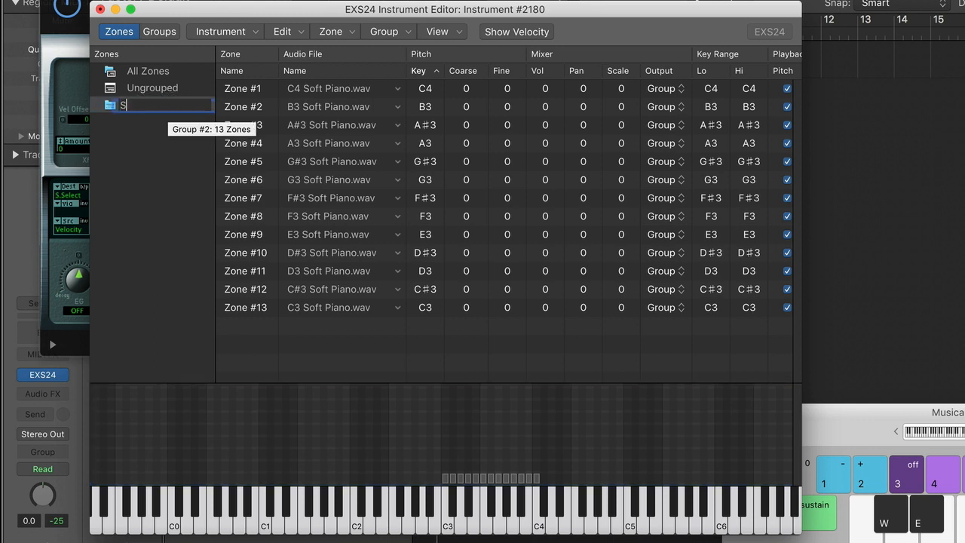
pyautogui.write('oft')
pyautogui.press('Return')
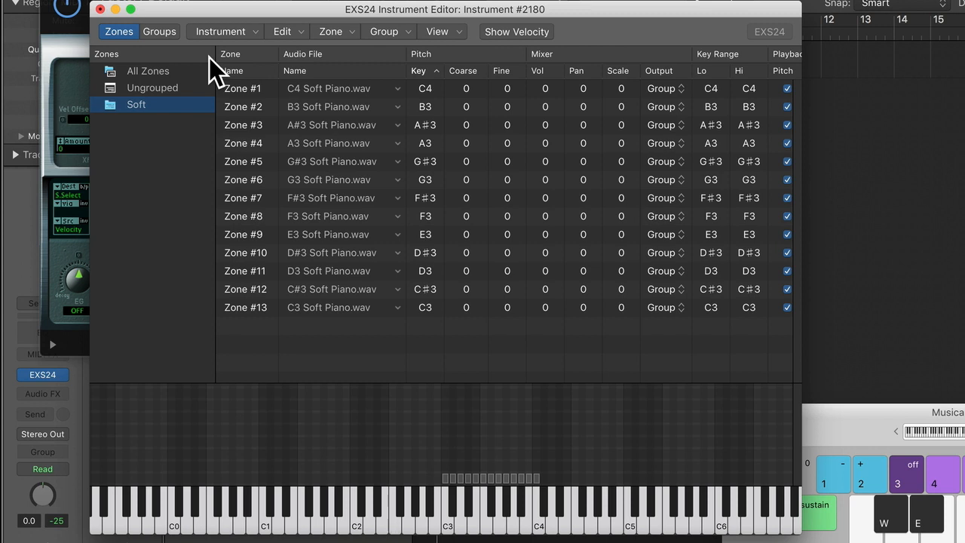
# Create a new zone group below Soft and name it "Med"
pyautogui.click(387, 33)
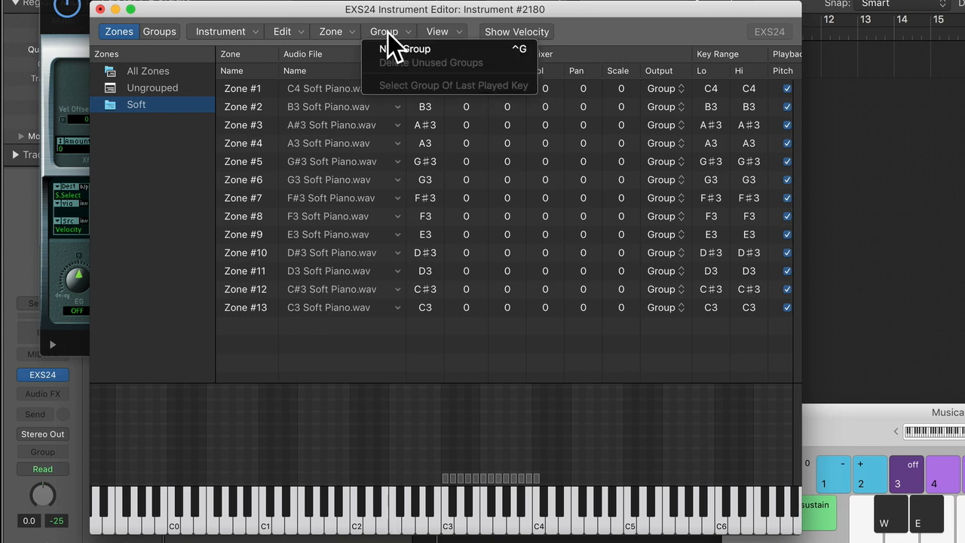
pyautogui.click(424, 44)
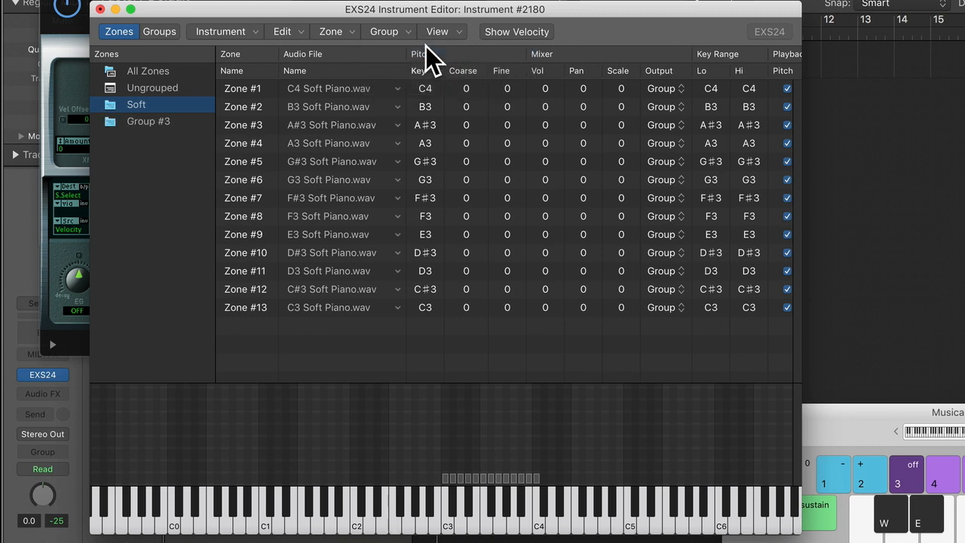
pyautogui.click(155, 123)
pyautogui.click(149, 107)
pyautogui.click(147, 125)
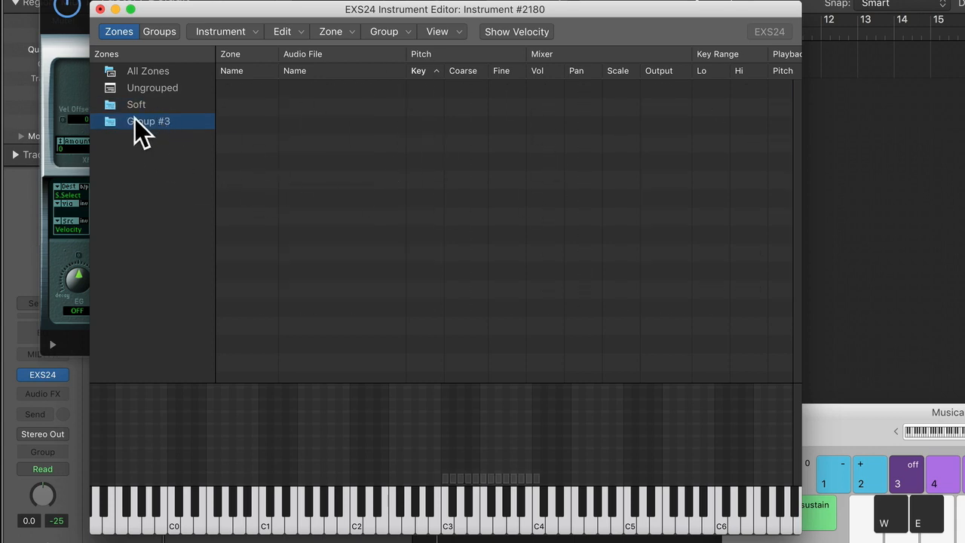
pyautogui.click(142, 110)
pyautogui.click(142, 121)
pyautogui.doubleClick(147, 122)
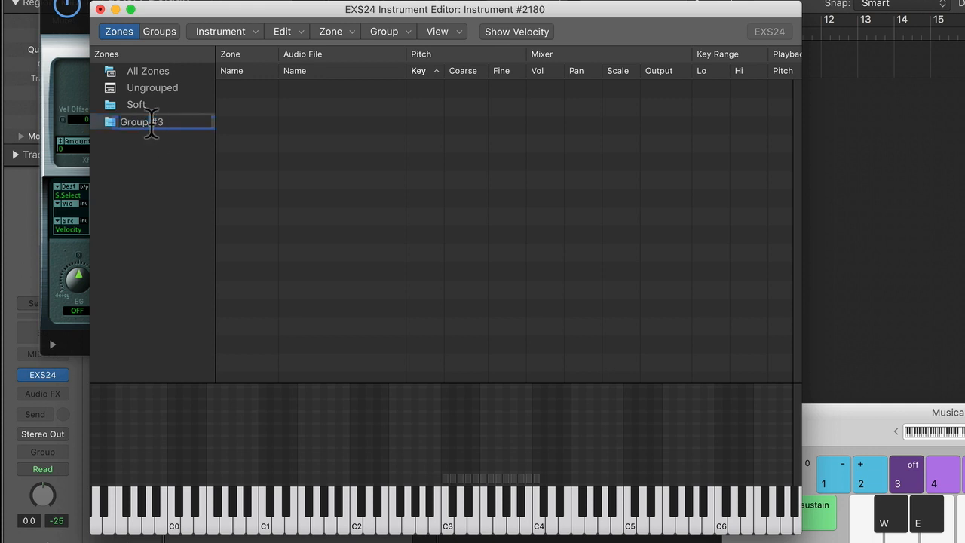
pyautogui.write('Med')
pyautogui.press('Return')
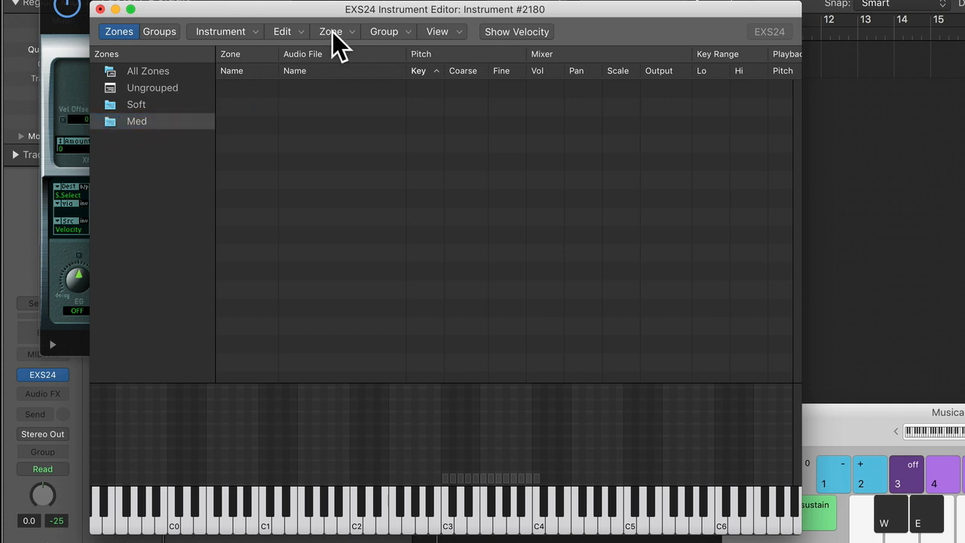
# Load all samples from the Med Piano folder, using "Auto map" by reading the root key from the audio file
pyautogui.click(332, 32)
pyautogui.click(368, 63)
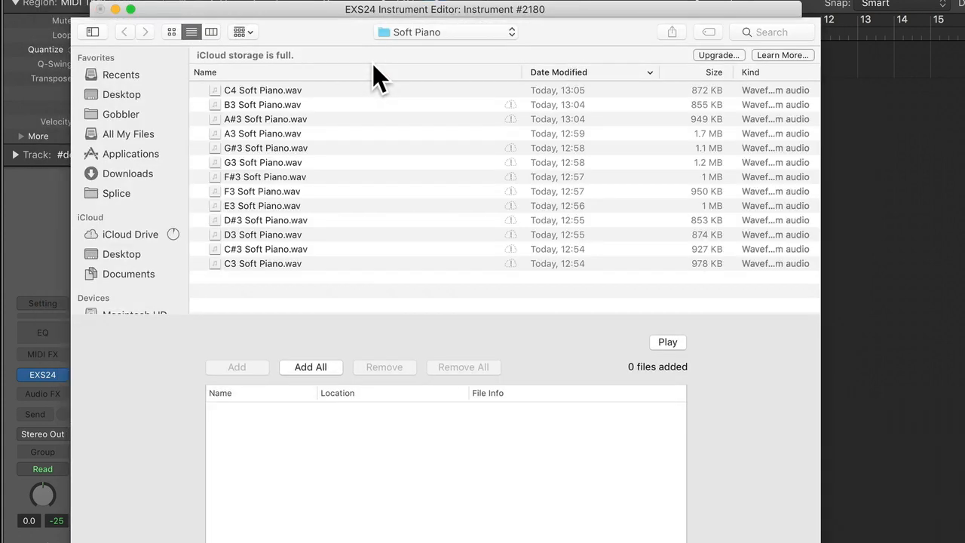
pyautogui.click(425, 32)
pyautogui.click(426, 47)
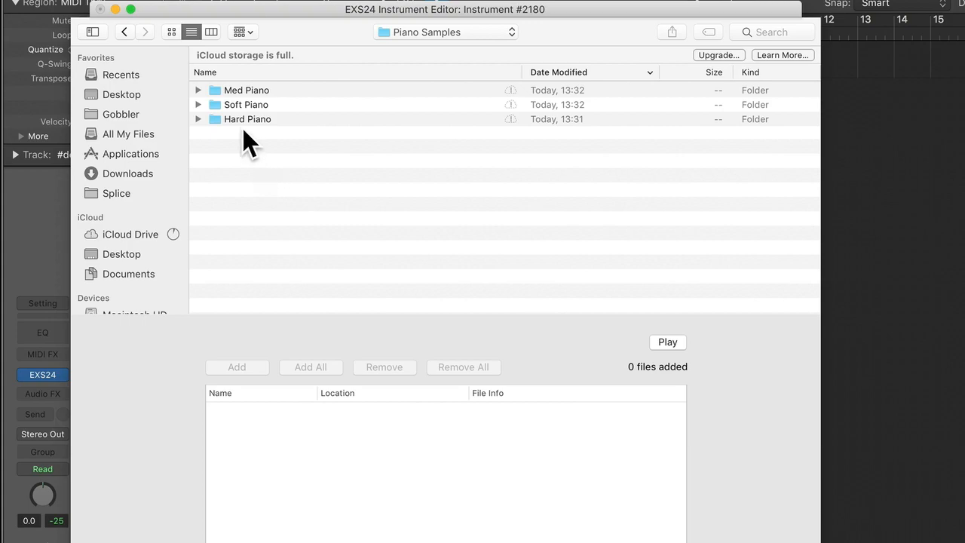
pyautogui.doubleClick(258, 90)
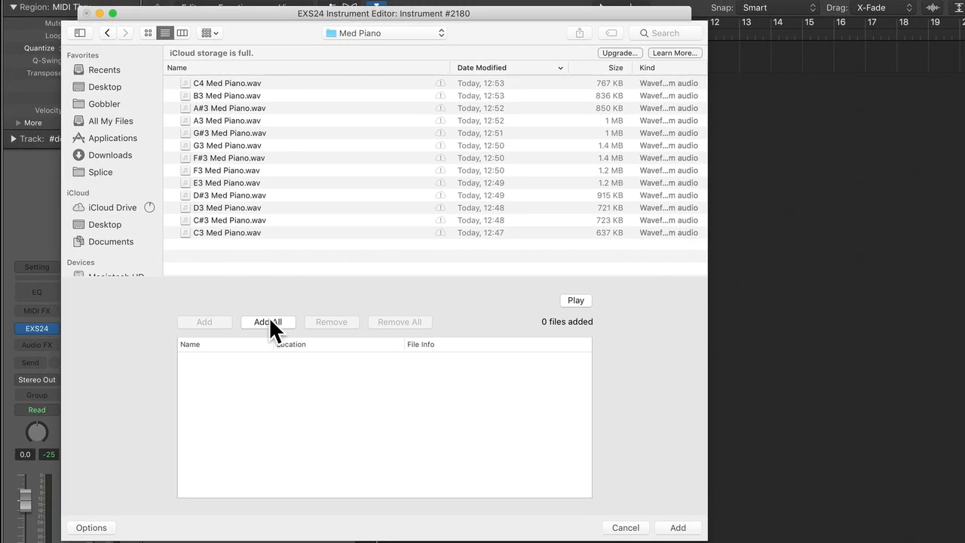
pyautogui.click(269, 320)
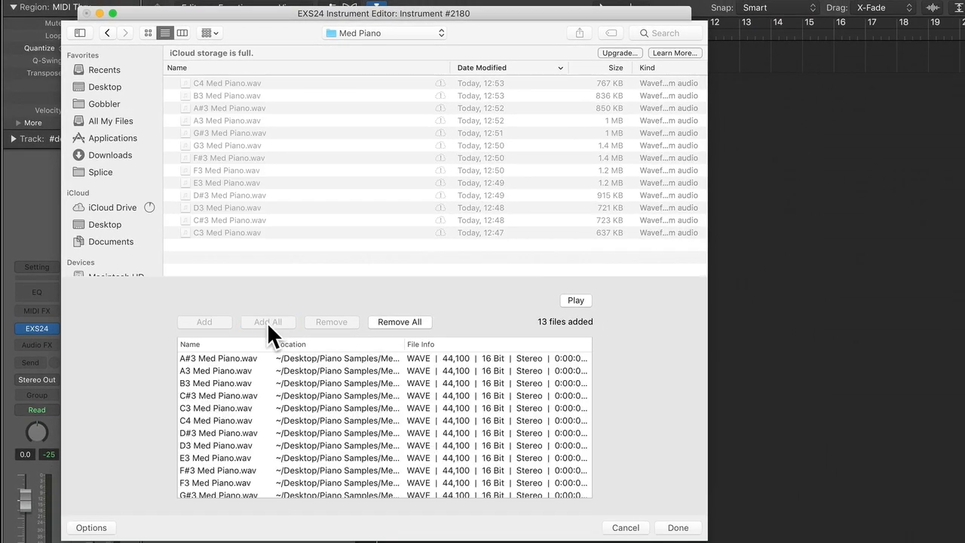
pyautogui.click(678, 527)
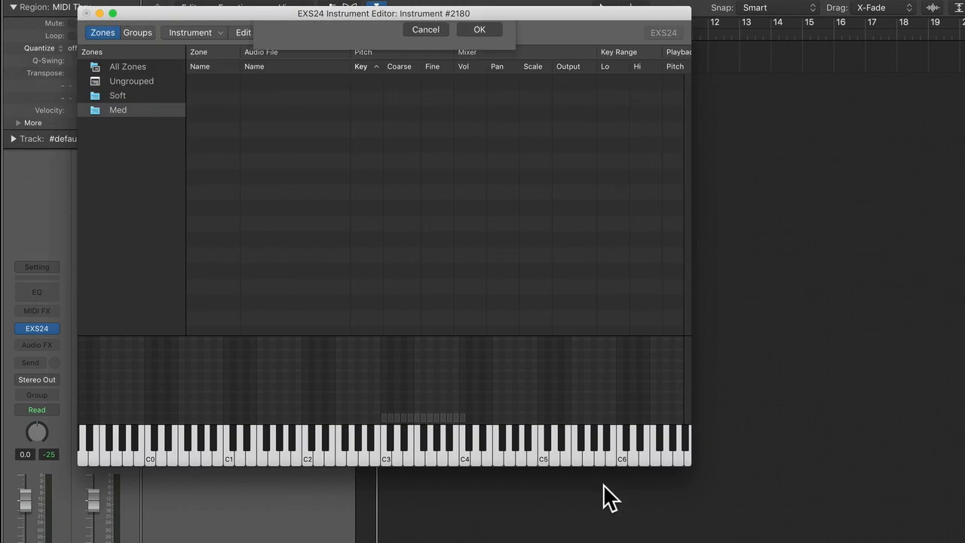
pyautogui.click(270, 56)
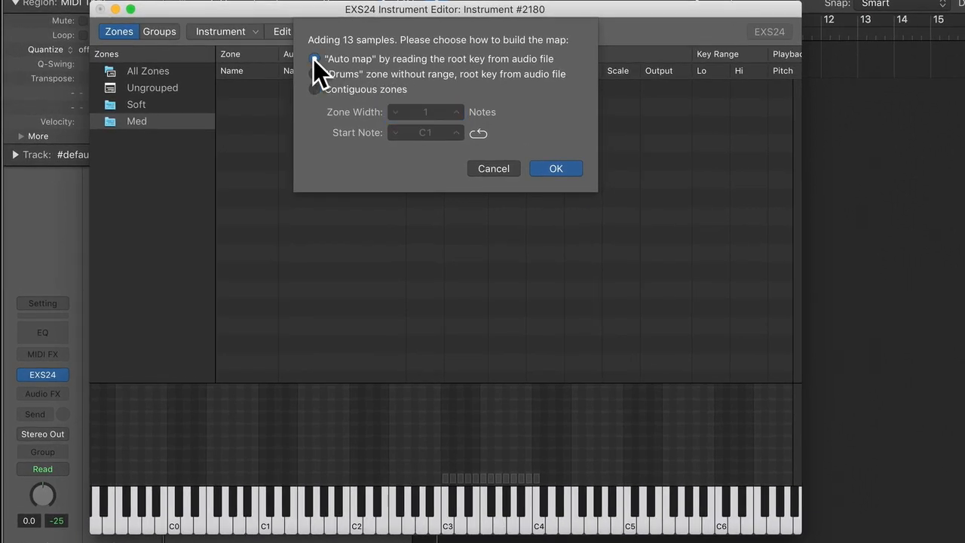
pyautogui.click(550, 167)
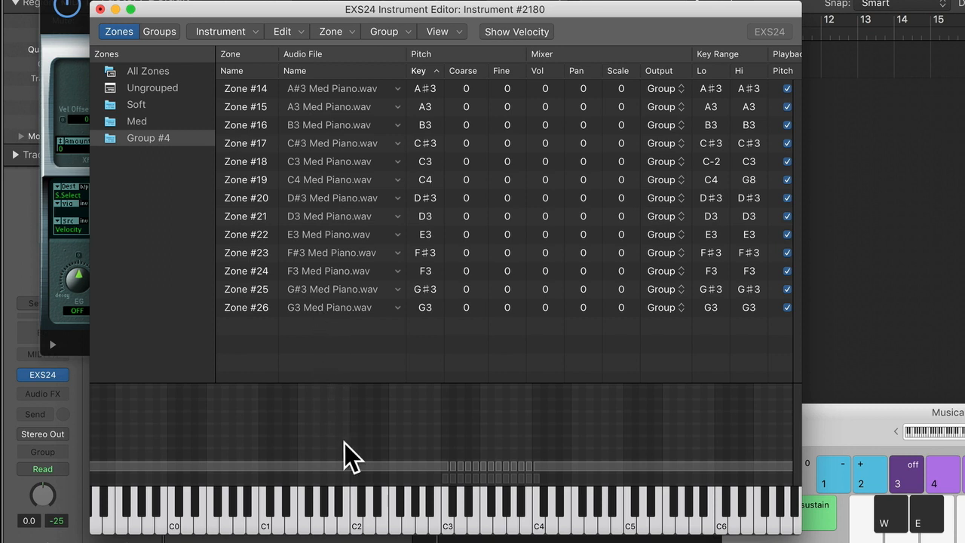
# Set the C3 Med Piano zone's low key to C3 and the C4 Med Piano zone's high key to C4
pyautogui.click(350, 468)
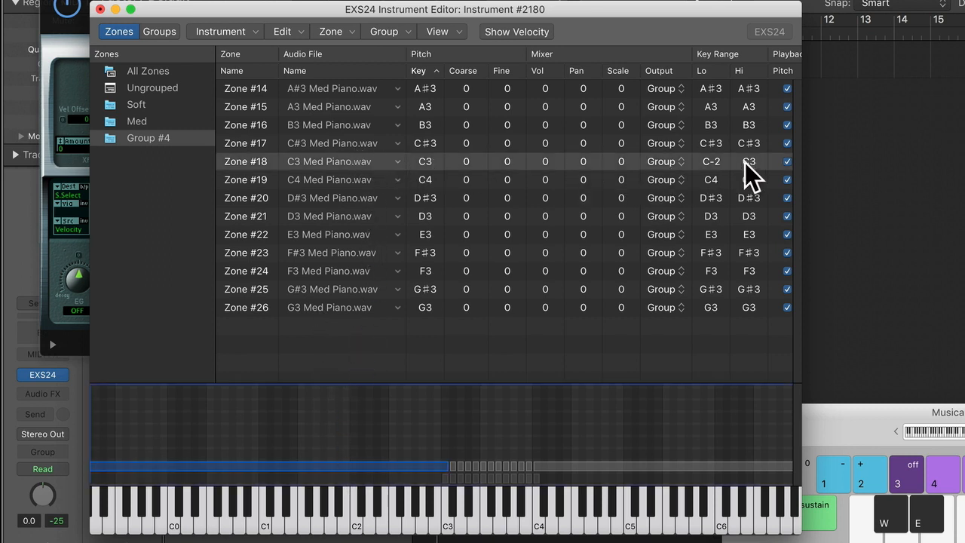
pyautogui.moveTo(714, 166); pyautogui.dragTo(714, 121)
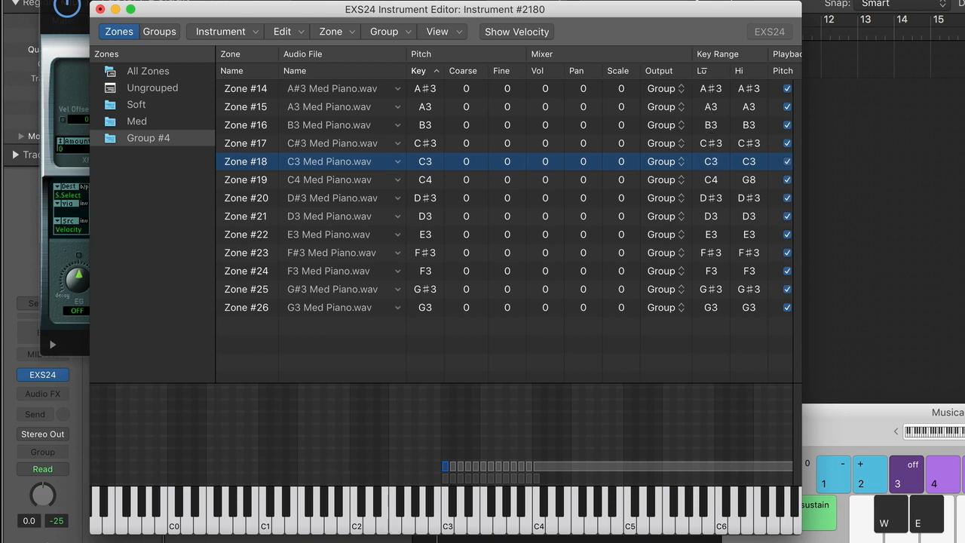
pyautogui.click(780, 467)
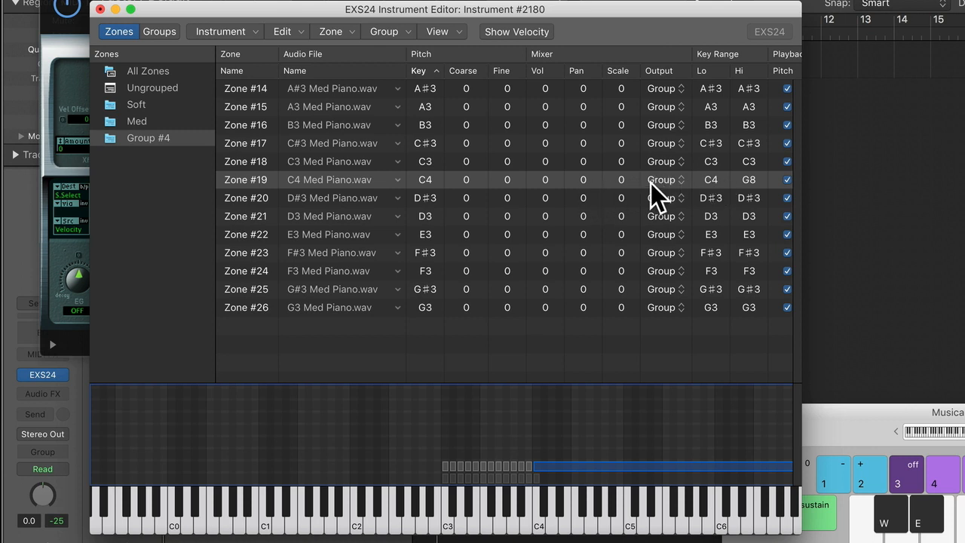
pyautogui.moveTo(744, 187); pyautogui.dragTo(750, 248)
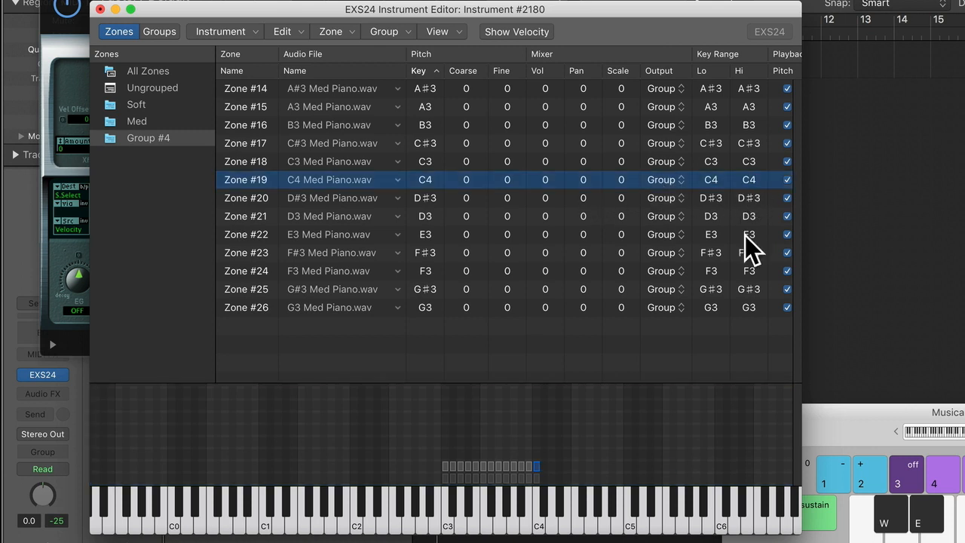
pyautogui.click(646, 421)
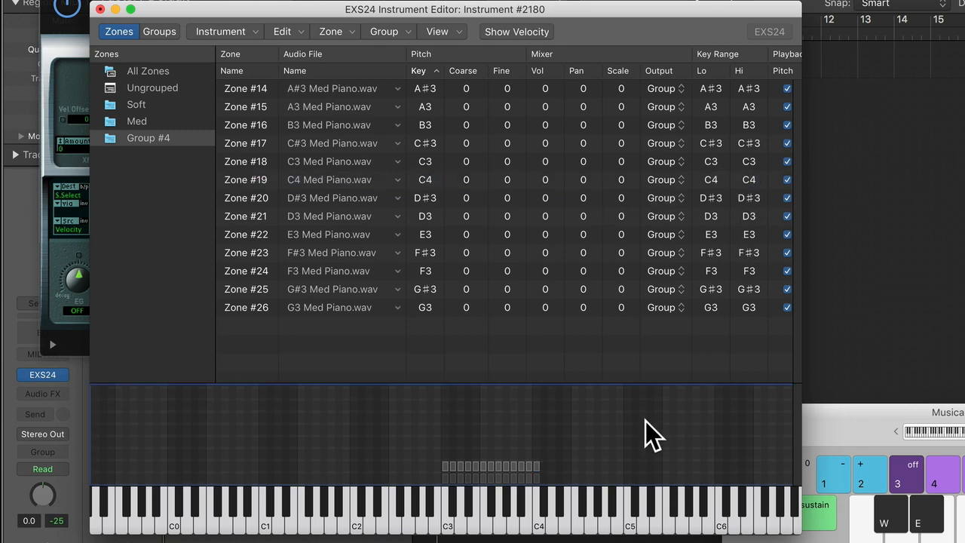
# Delete the empty Med group and rename the group containing the Med Piano samples to "Med"
pyautogui.click(138, 138)
pyautogui.click(139, 123)
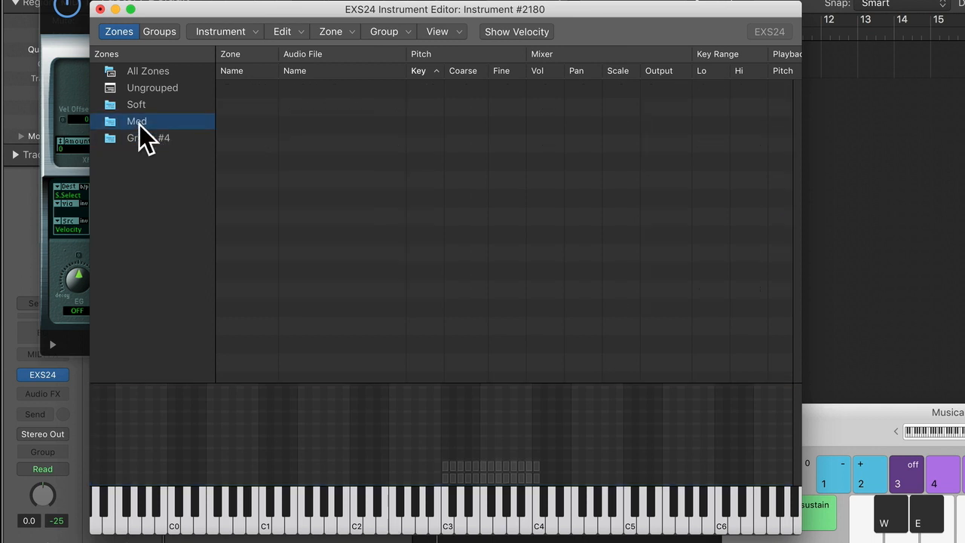
pyautogui.press('BackSpace')
pyautogui.click(147, 122)
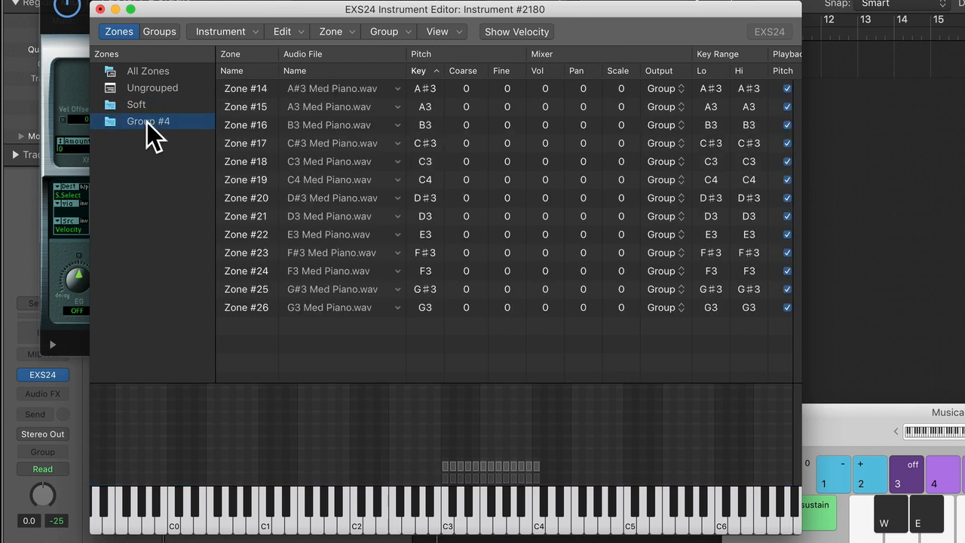
pyautogui.click(145, 123)
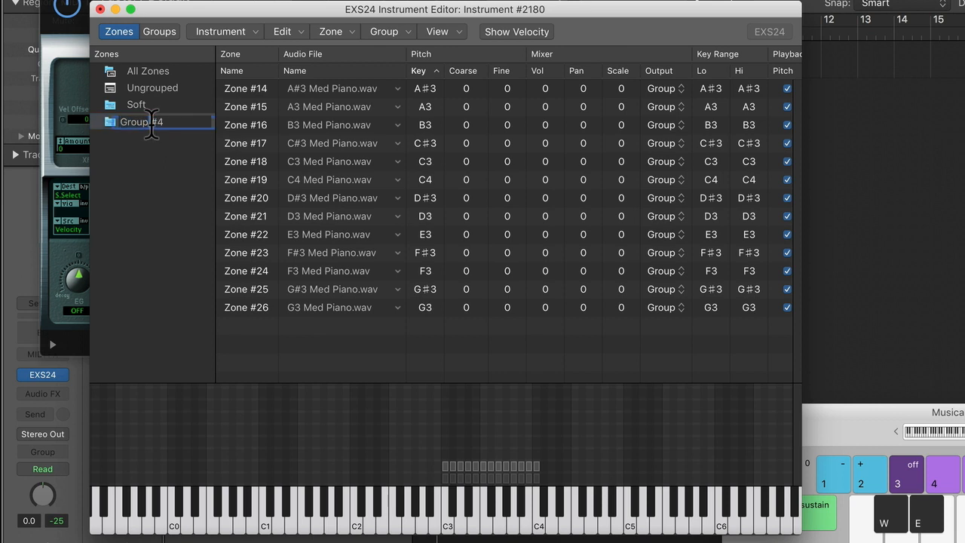
pyautogui.moveTo(178, 123); pyautogui.dragTo(36, 110)
pyautogui.write('Med')
pyautogui.press('Return')
# Compare the zones of the Soft and Med groups in the zone list and on the keyboard map
pyautogui.click(142, 107)
pyautogui.click(141, 122)
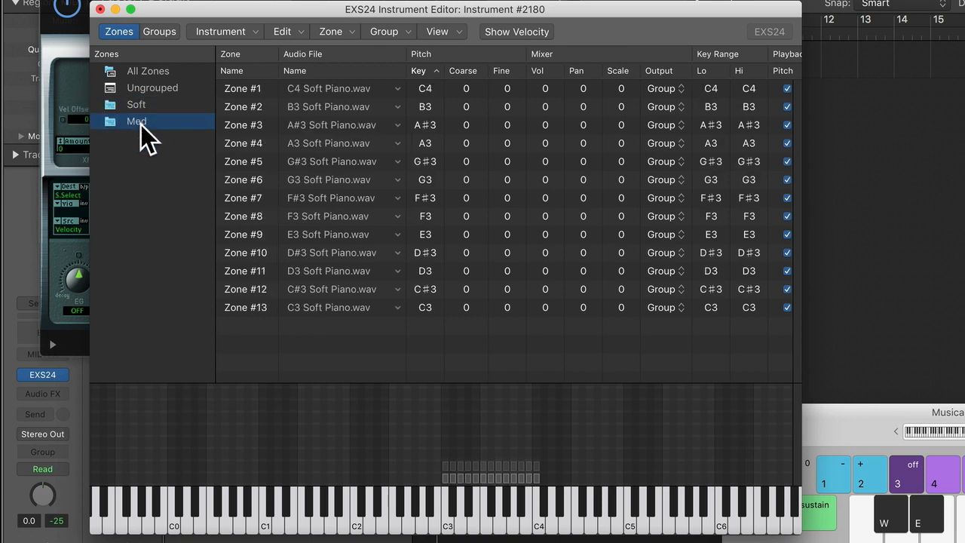
pyautogui.click(140, 116)
pyautogui.click(140, 110)
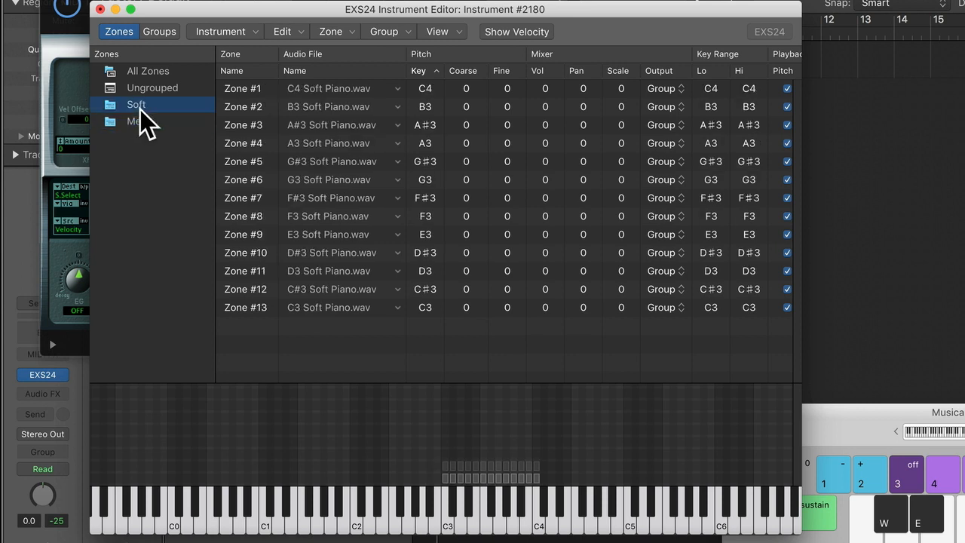
pyautogui.click(144, 127)
pyautogui.click(145, 106)
pyautogui.click(499, 467)
pyautogui.click(476, 477)
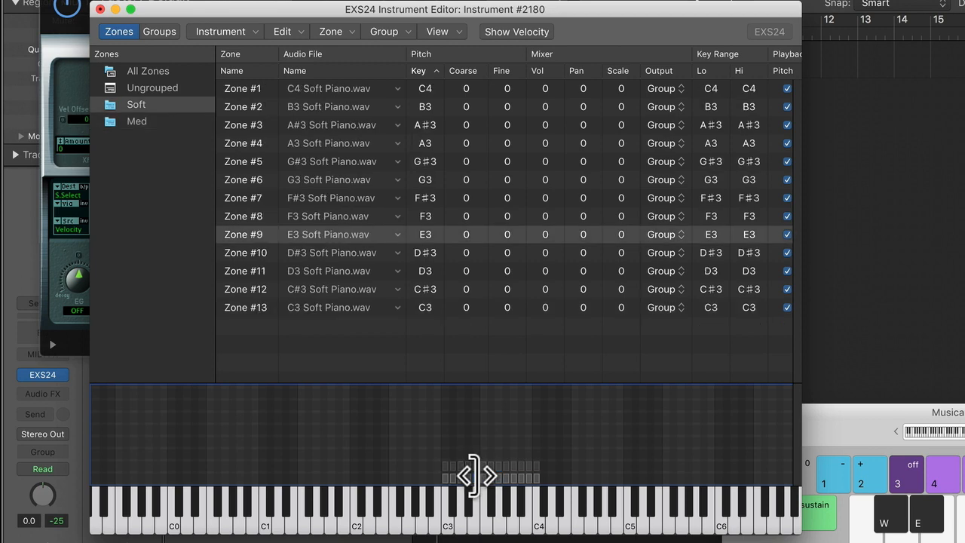
pyautogui.click(142, 117)
pyautogui.click(145, 106)
pyautogui.click(144, 122)
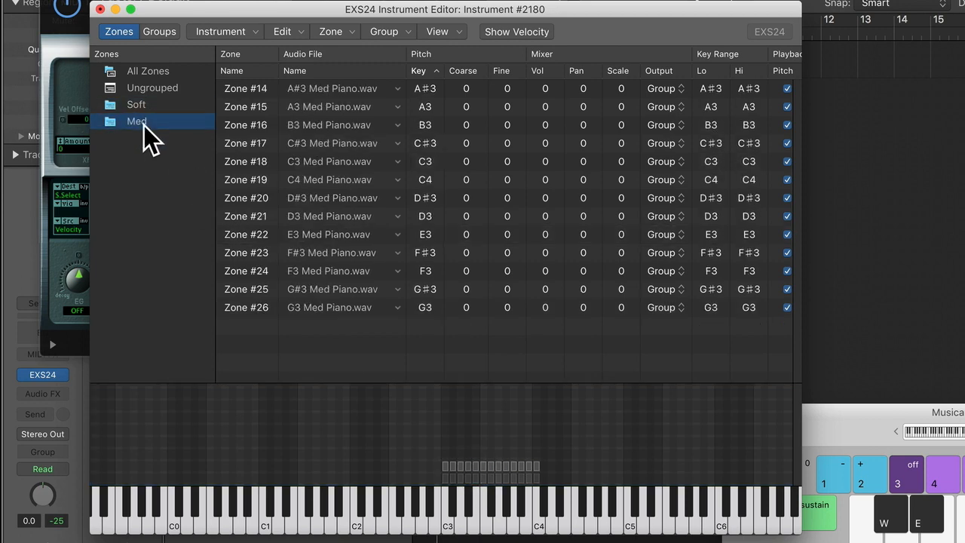
# Create a new zone group below Med and select it
pyautogui.click(384, 32)
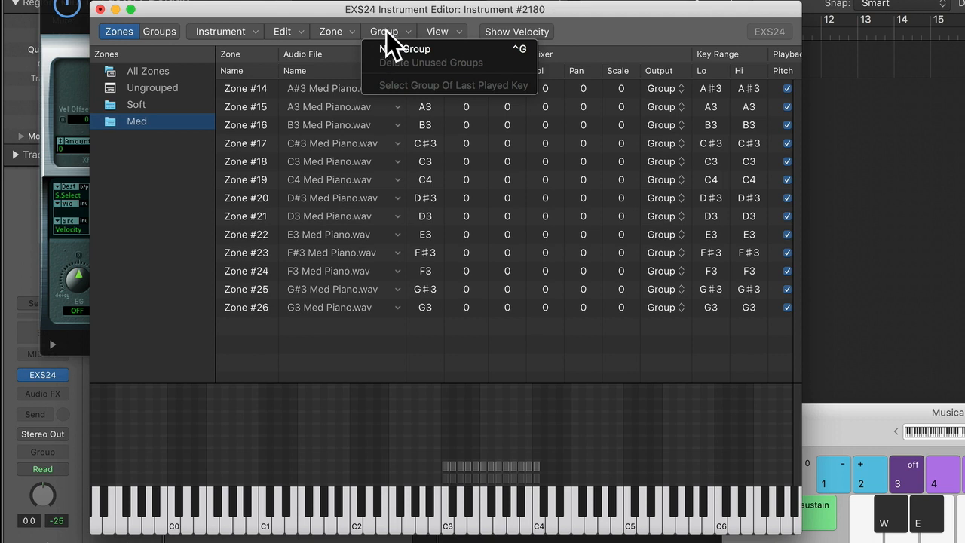
pyautogui.click(393, 49)
pyautogui.click(152, 140)
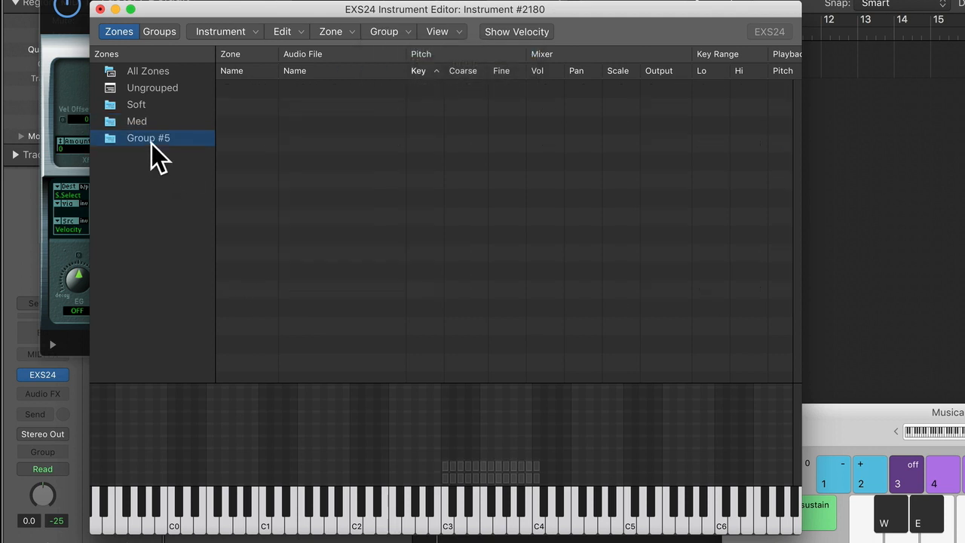
# Load all samples from the Hard Piano folder, using "Auto map" by reading the root key from the audio file
pyautogui.click(332, 31)
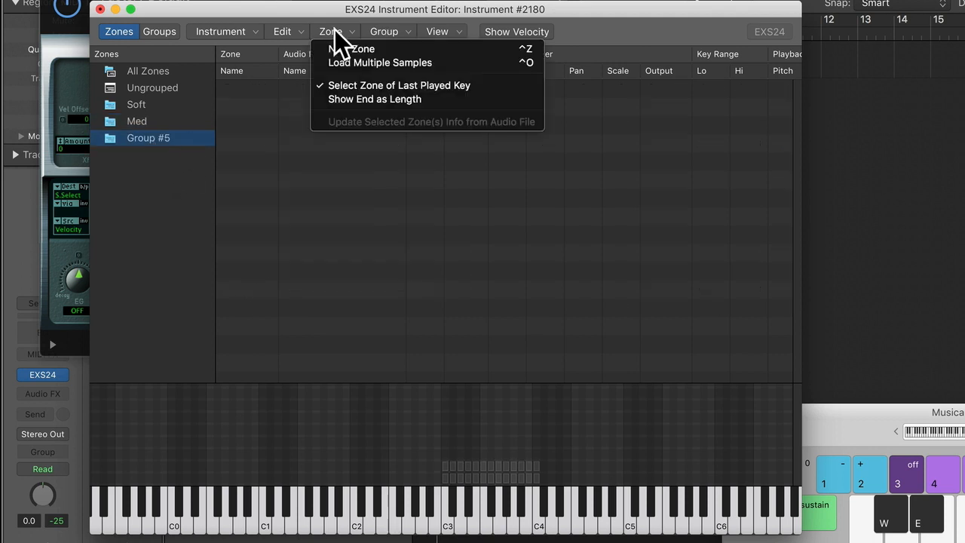
pyautogui.click(392, 61)
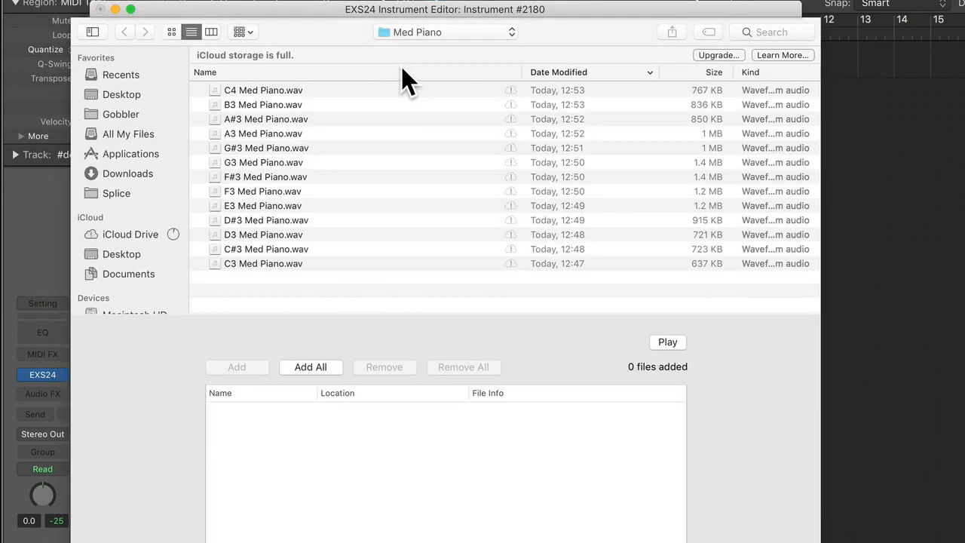
pyautogui.click(417, 31)
pyautogui.click(422, 47)
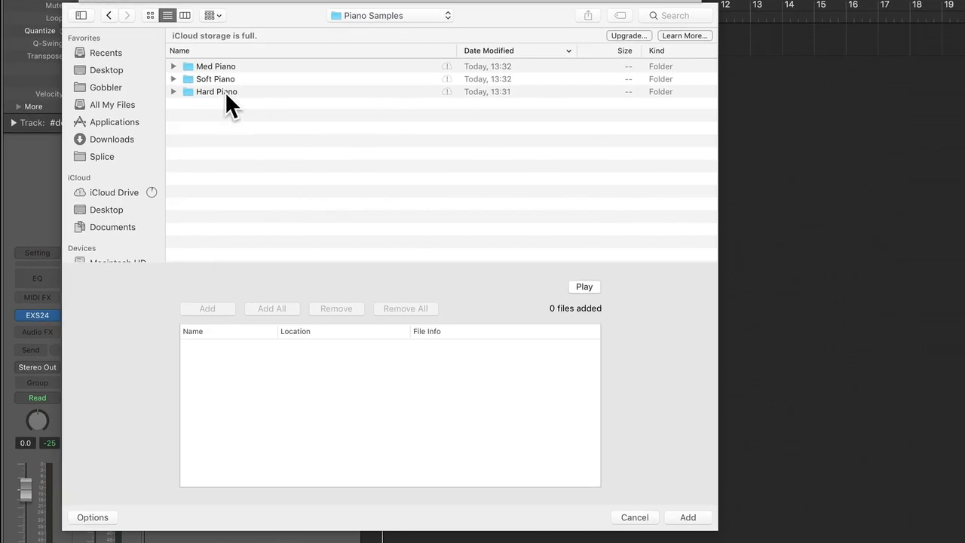
pyautogui.doubleClick(224, 91)
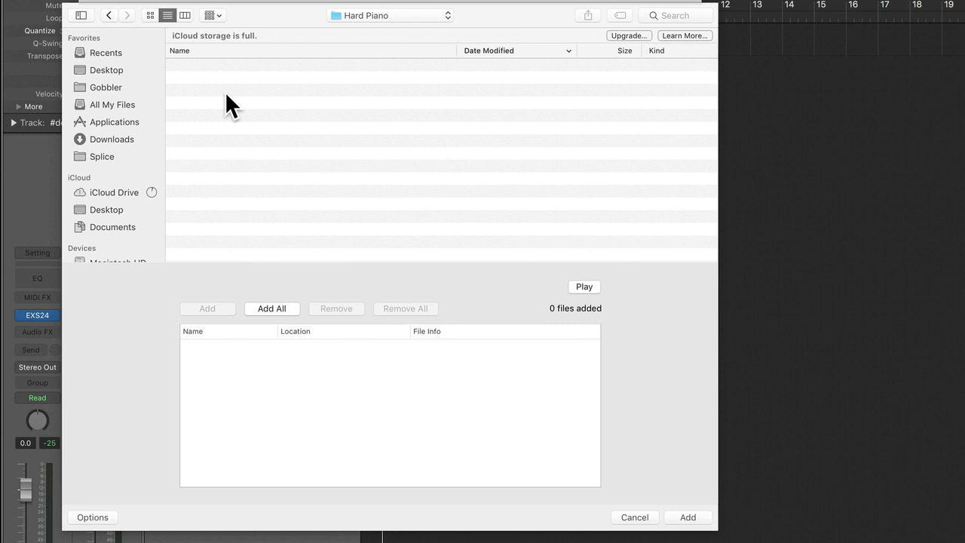
pyautogui.click(285, 310)
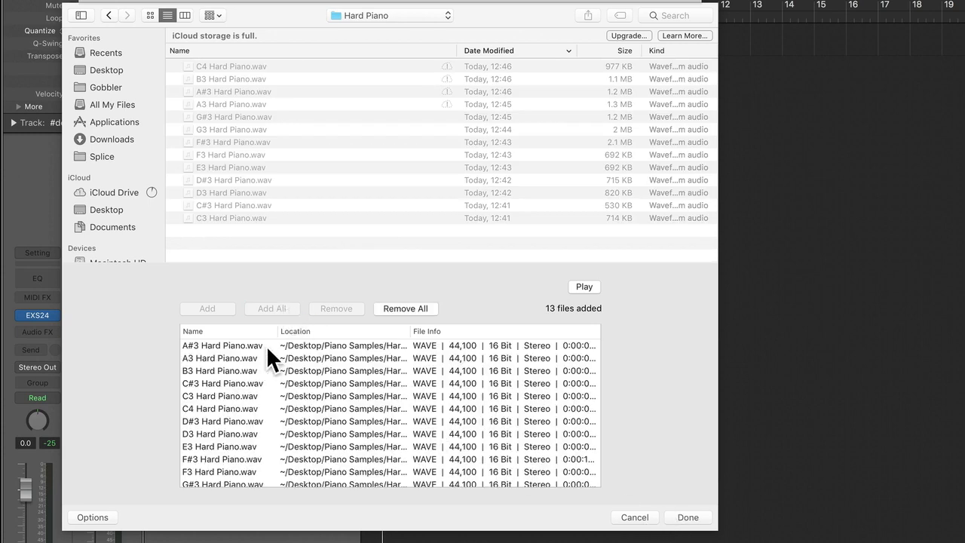
pyautogui.click(691, 517)
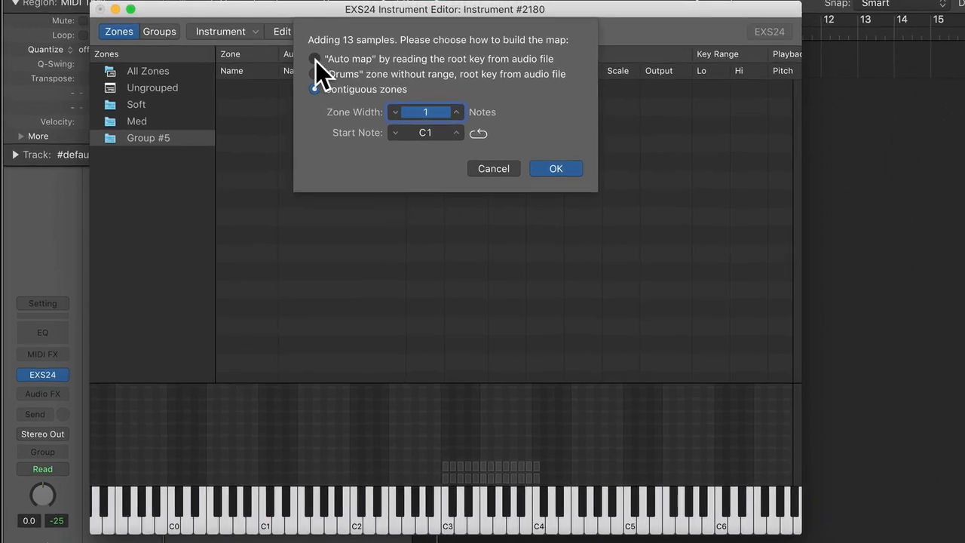
pyautogui.click(315, 60)
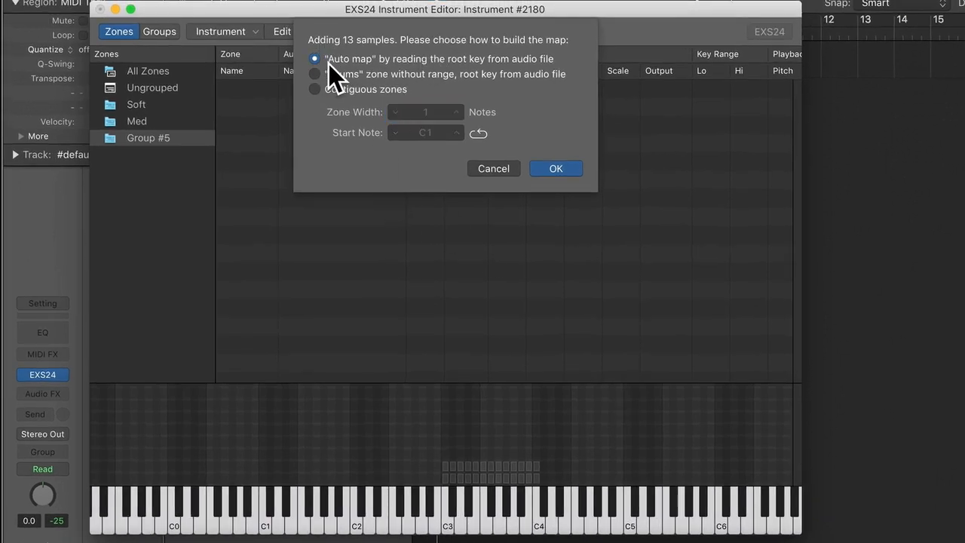
pyautogui.click(557, 169)
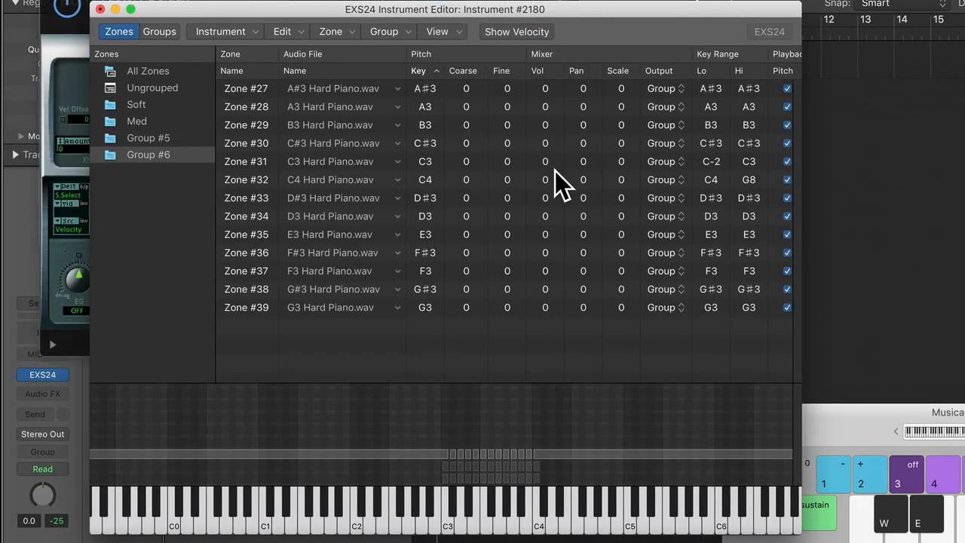
# Delete the empty Group #5 and rename Group #6, which holds the Hard Piano samples, to "Hard"
pyautogui.click(141, 141)
pyautogui.press('Delete')
pyautogui.doubleClick(144, 141)
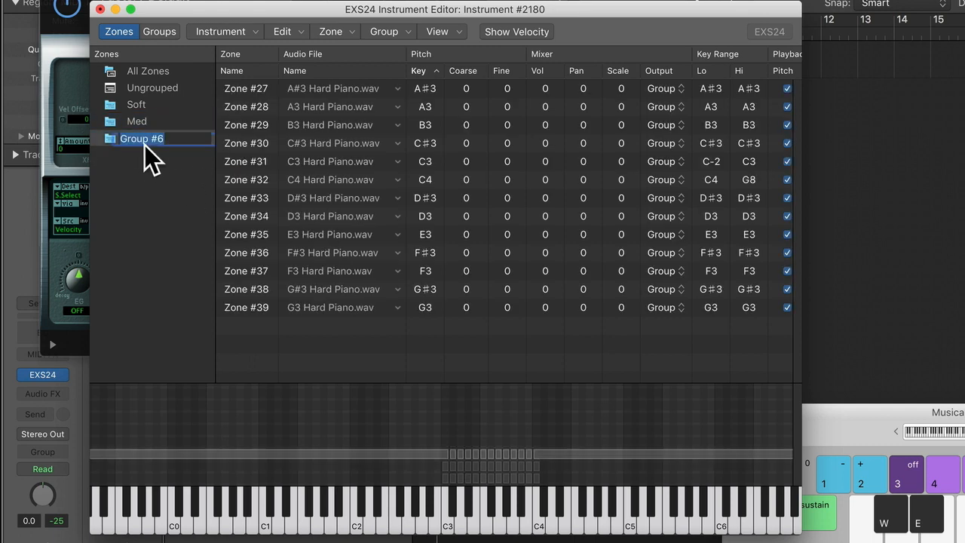
pyautogui.write('Hard')
pyautogui.press('Return')
# Limit the outer Hard zones to single keys: C3 as the low key for the C3 sample and C4 as the high key for the C4 sample
pyautogui.click(197, 456)
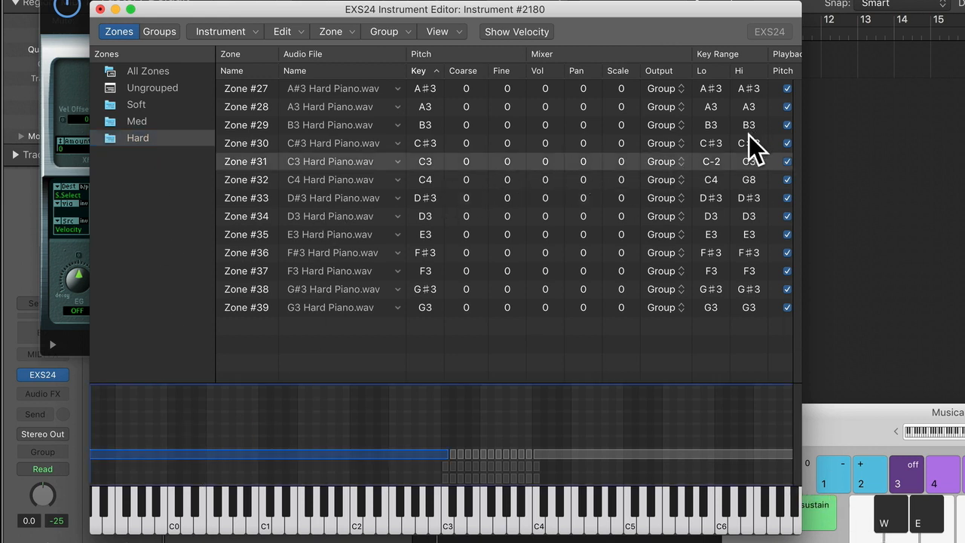
pyautogui.click(711, 161)
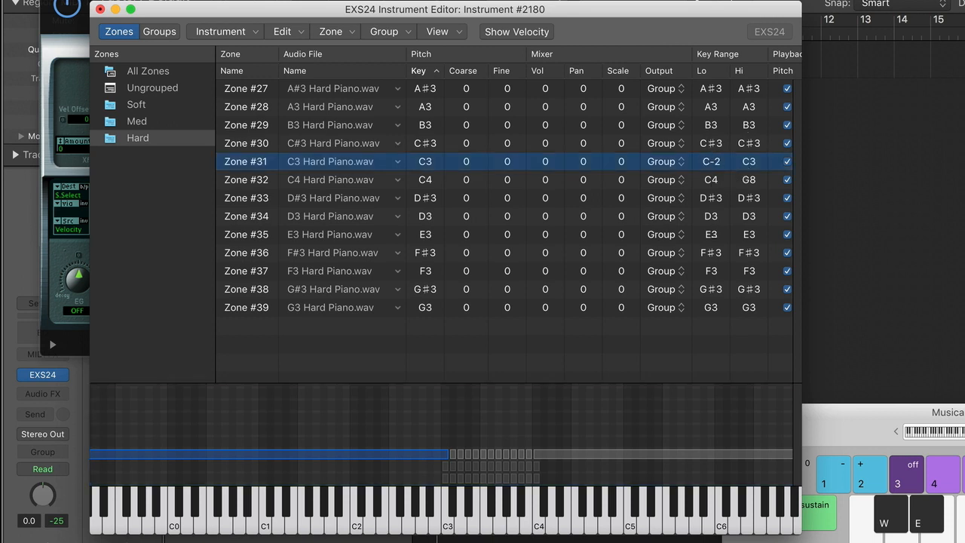
pyautogui.moveTo(750, 162); pyautogui.dragTo(717, 83)
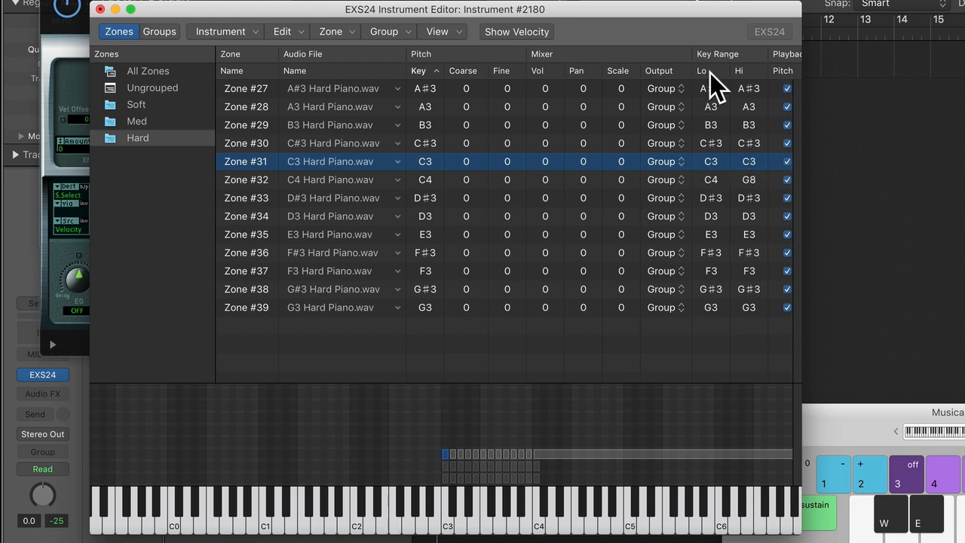
pyautogui.click(673, 454)
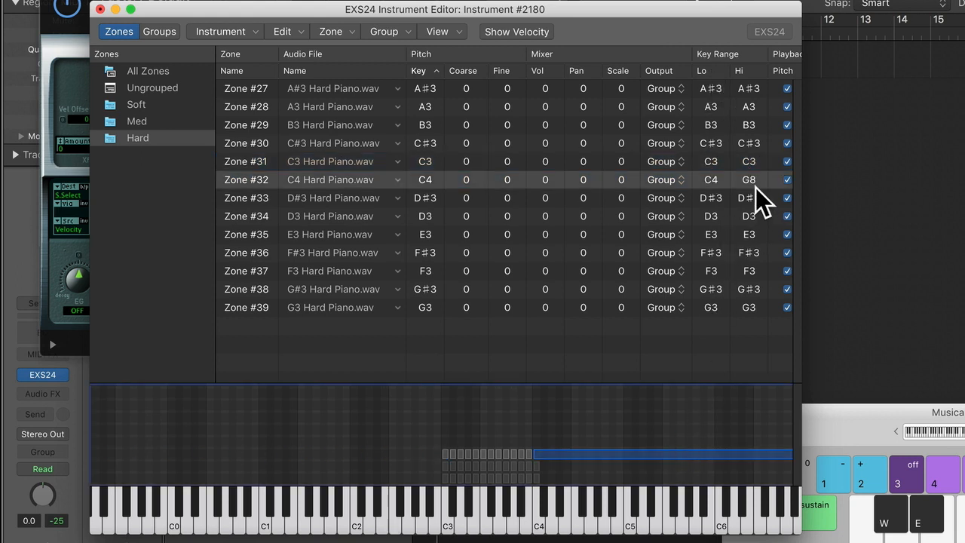
pyautogui.moveTo(752, 181); pyautogui.dragTo(746, 264)
pyautogui.click(666, 445)
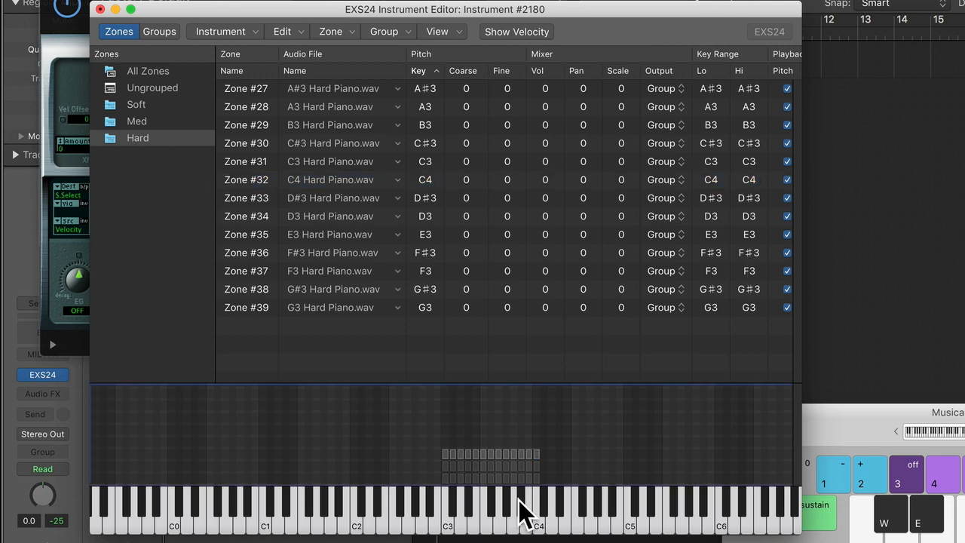
# Check the key mapping of the Soft, Med and Hard groups, and look through the full list of all zones
pyautogui.click(140, 108)
pyautogui.click(136, 122)
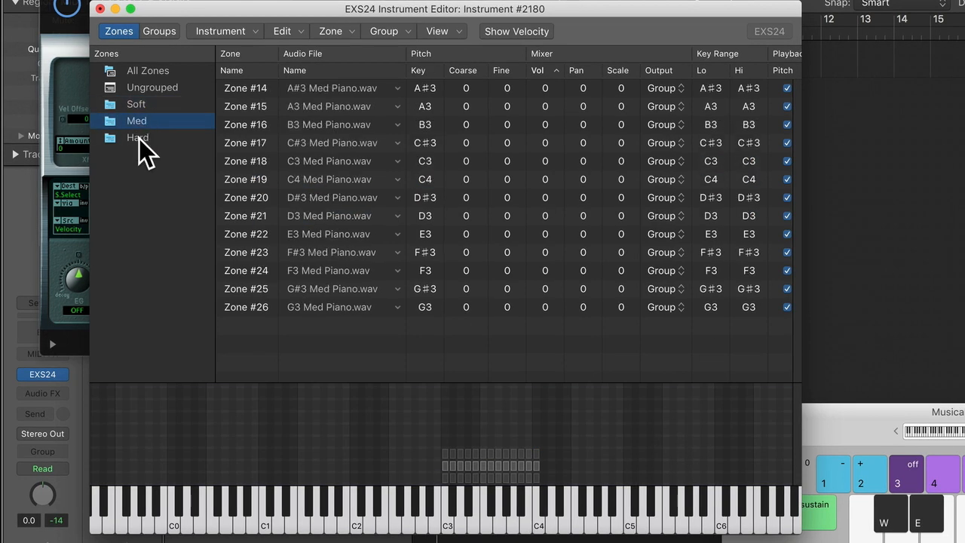
pyautogui.click(139, 139)
pyautogui.click(139, 126)
pyautogui.click(146, 69)
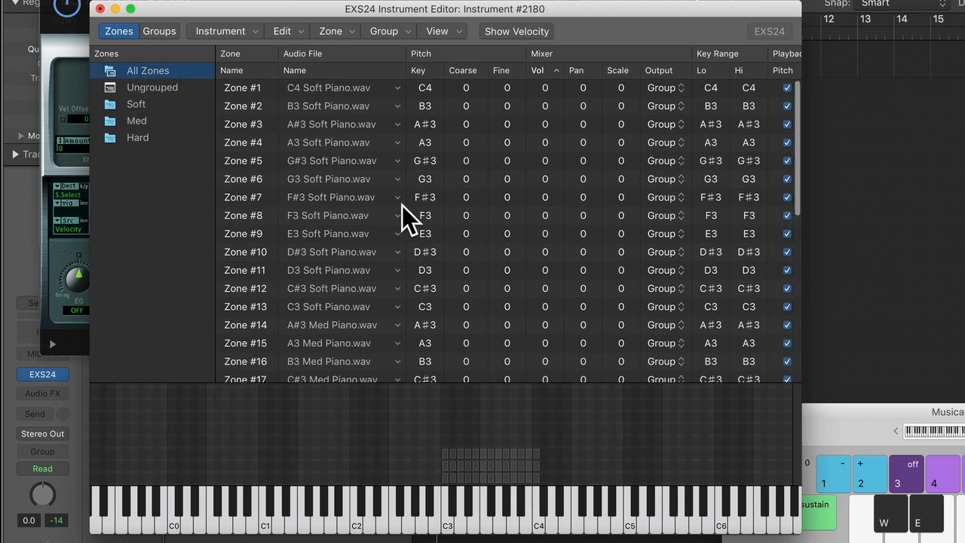
pyautogui.scroll(-8, 402, 205)
pyautogui.scroll(8, 402, 205)
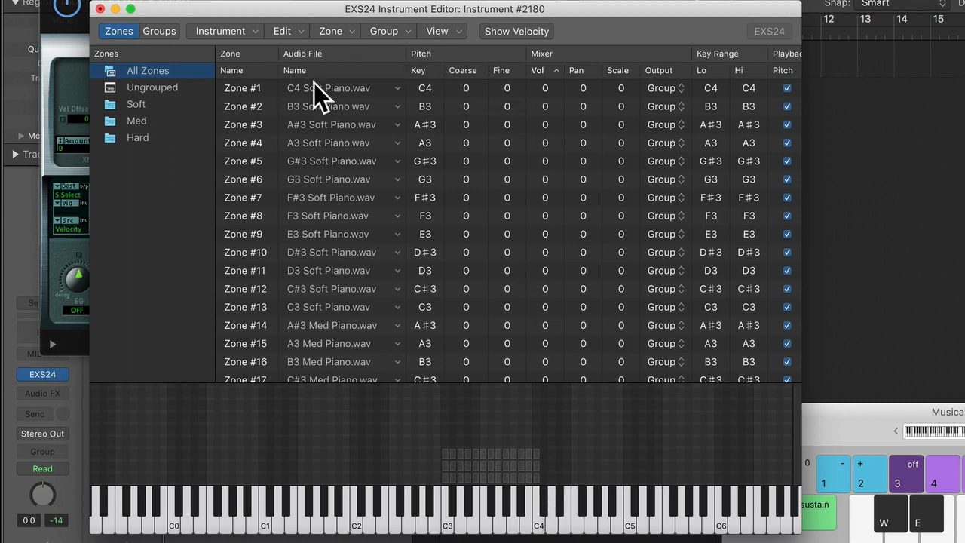
# Display the velocity ranges for the Soft group and inspect the individual zones' ranges from C3 upward
pyautogui.click(141, 106)
pyautogui.click(531, 33)
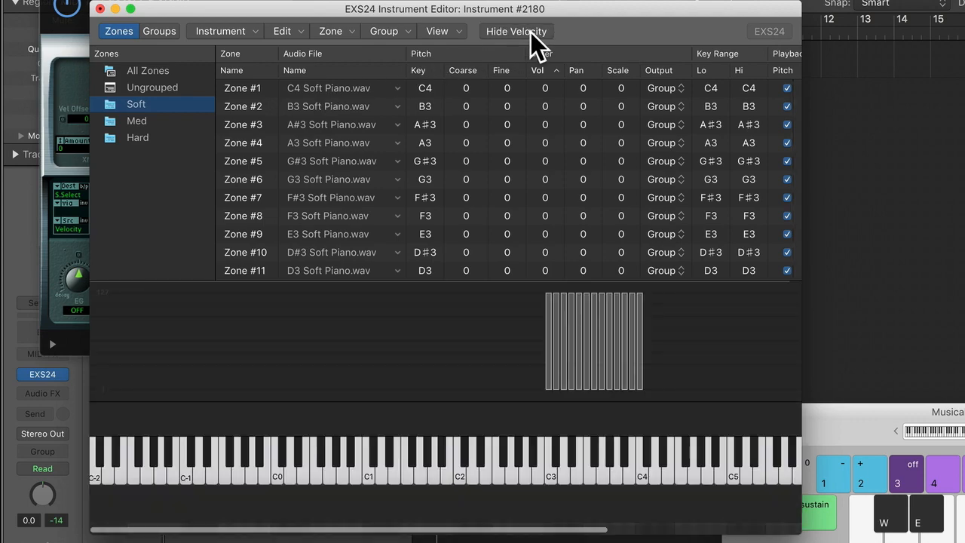
pyautogui.click(550, 344)
pyautogui.click(557, 322)
pyautogui.click(565, 324)
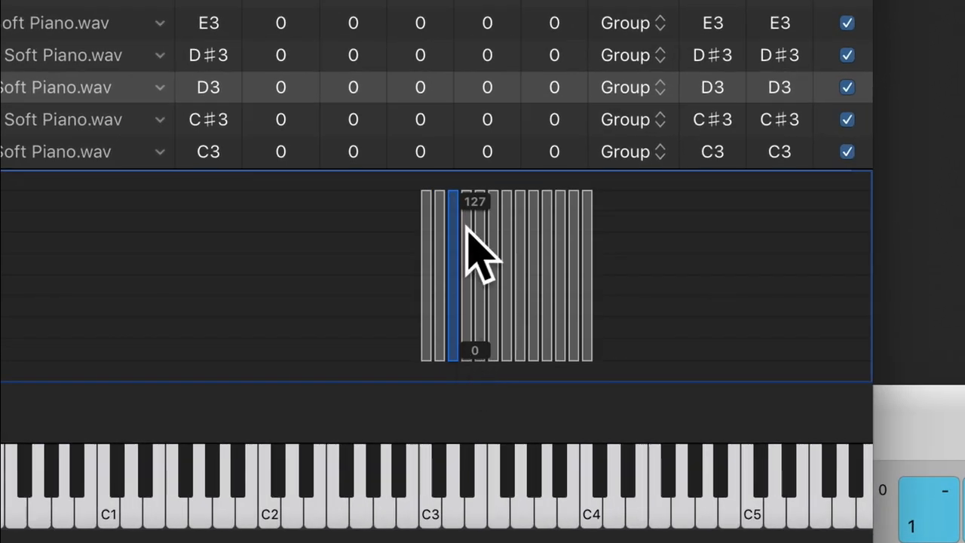
pyautogui.click(468, 226)
pyautogui.click(454, 229)
pyautogui.click(440, 231)
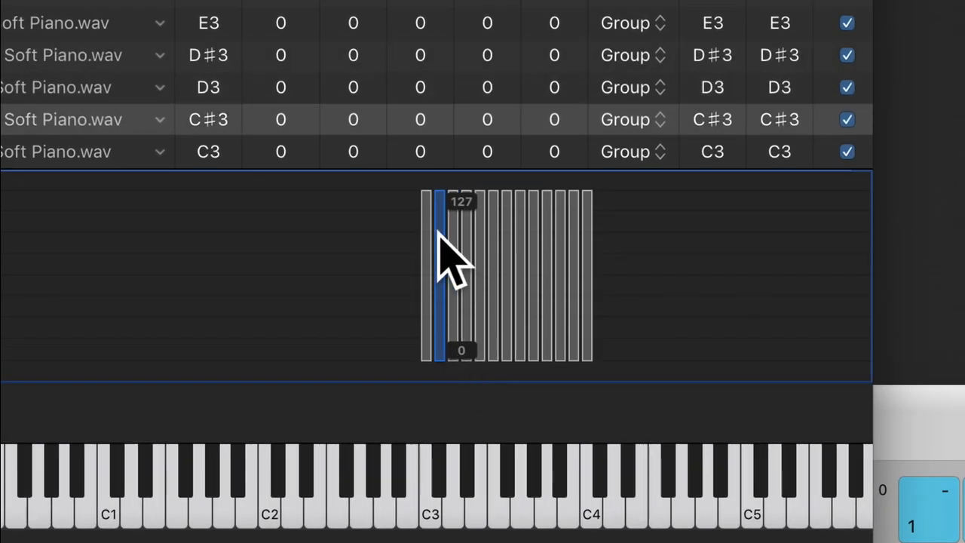
pyautogui.click(427, 234)
pyautogui.click(441, 236)
pyautogui.click(454, 237)
pyautogui.click(467, 239)
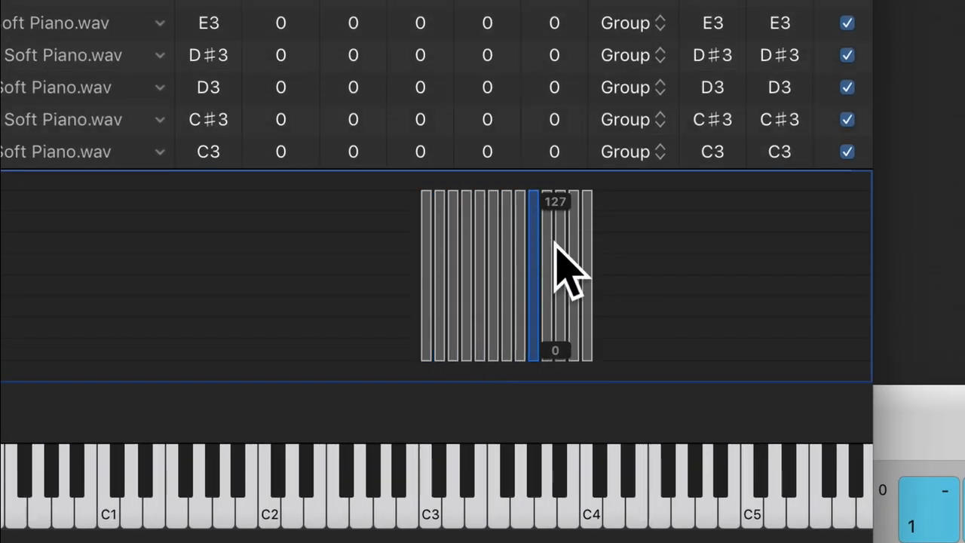
# Try lowering the upper velocity limit of only the C3 Soft Piano zone to about 31, and undo it
pyautogui.moveTo(426, 190); pyautogui.dragTo(448, 349)
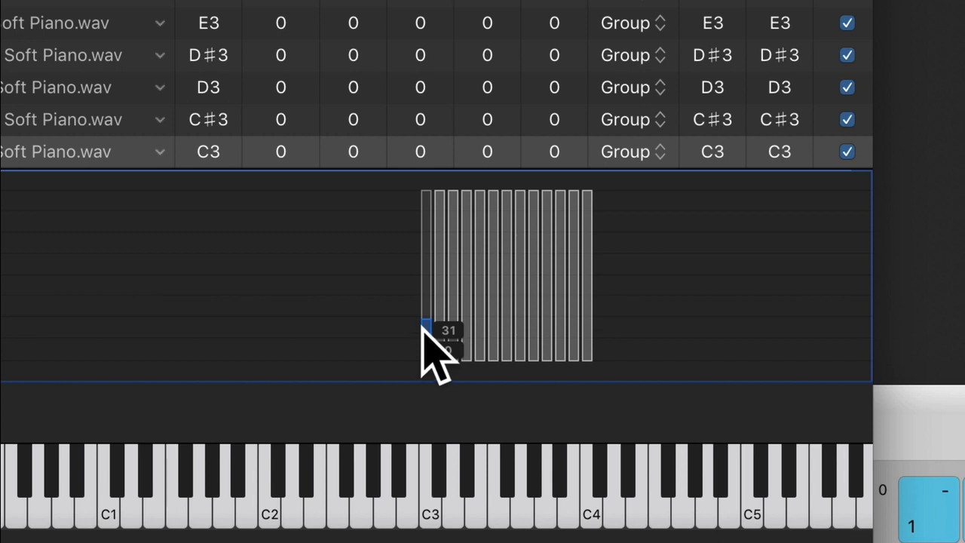
pyautogui.press('super+z')
pyautogui.click(656, 253)
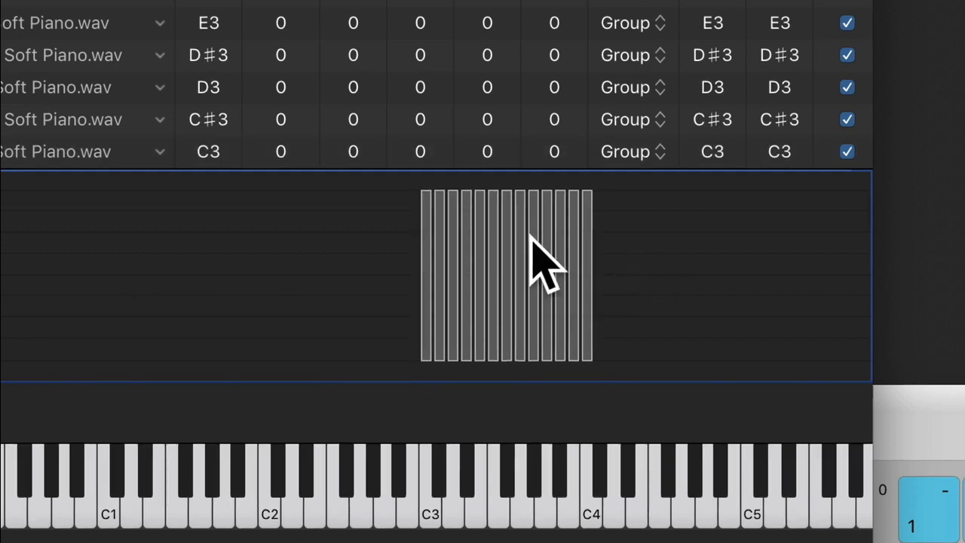
# Lower the upper velocity limit of all Soft zones together to 30
pyautogui.moveTo(390, 192); pyautogui.dragTo(648, 270)
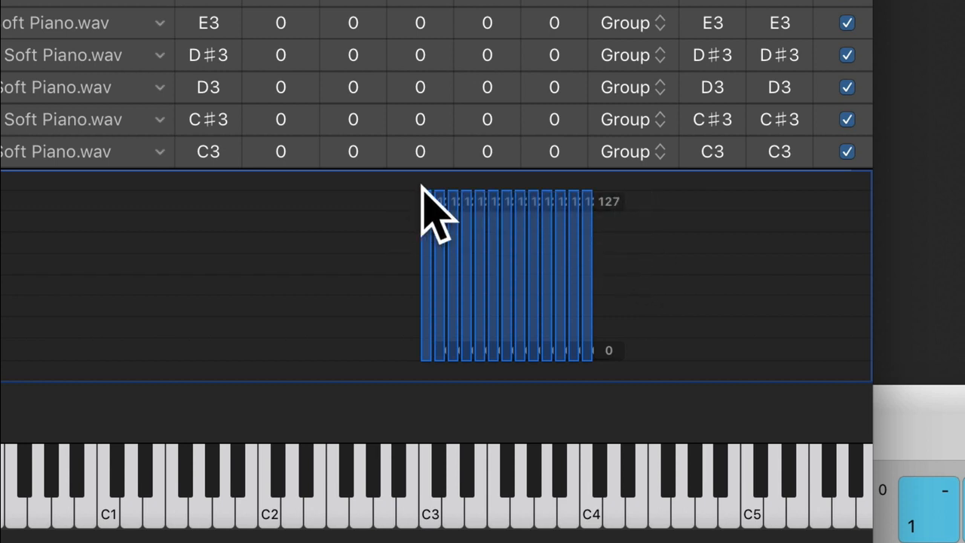
pyautogui.moveTo(426, 194); pyautogui.dragTo(420, 319)
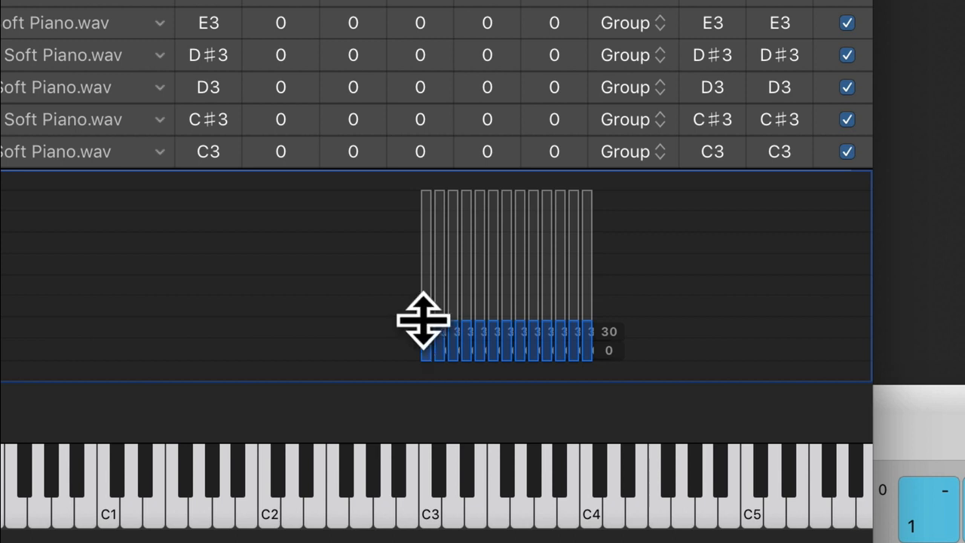
pyautogui.click(367, 296)
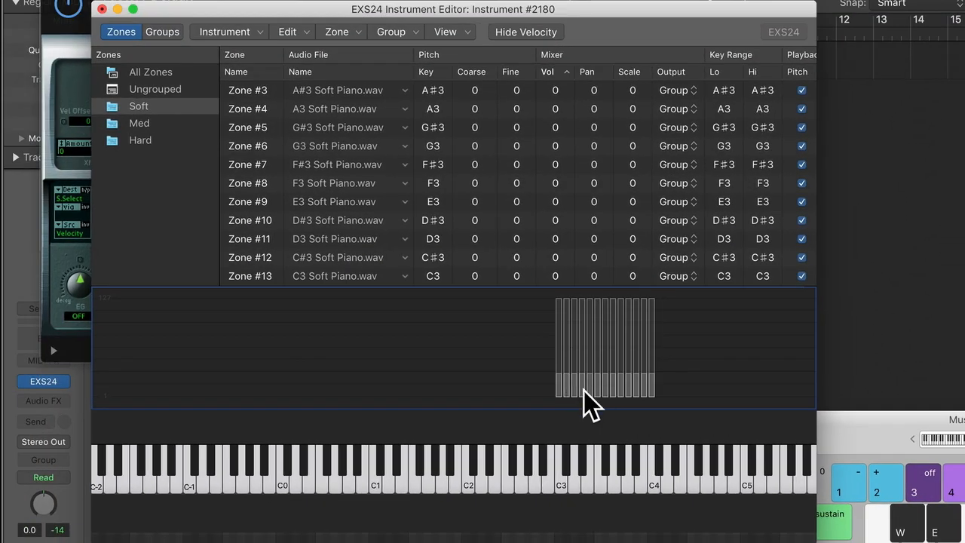
# Set the velocity range of all Med zones together to 31 through 100
pyautogui.click(142, 124)
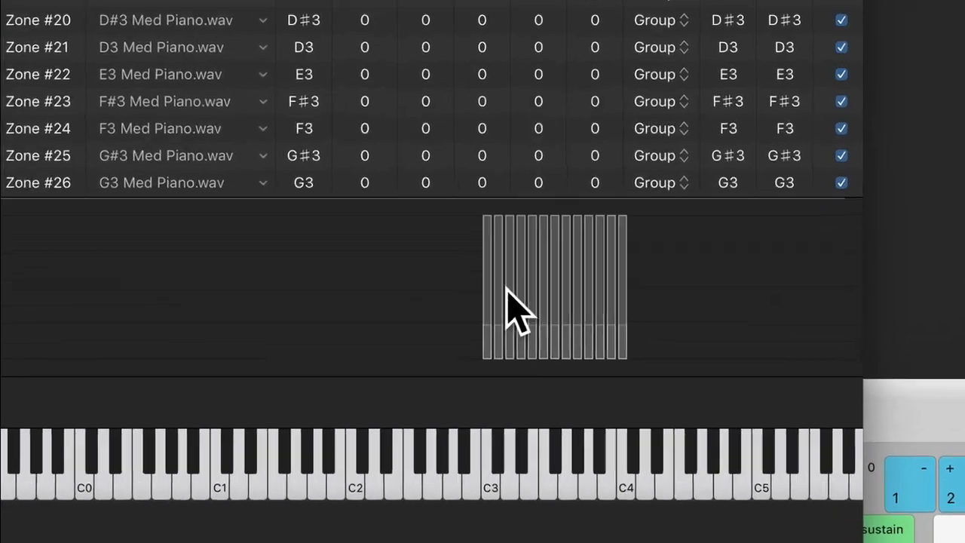
pyautogui.moveTo(462, 258); pyautogui.dragTo(662, 286)
pyautogui.moveTo(622, 357); pyautogui.dragTo(609, 298)
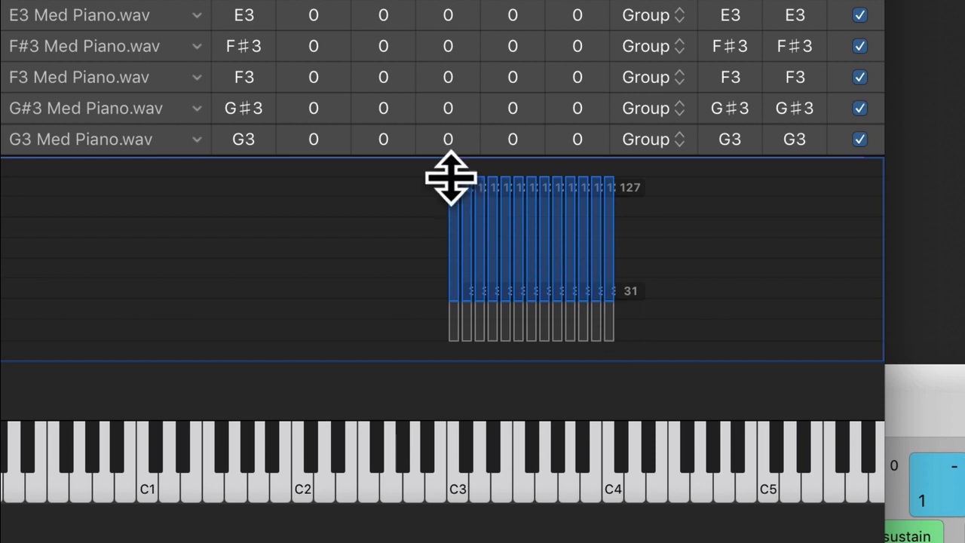
pyautogui.moveTo(451, 178); pyautogui.dragTo(456, 220)
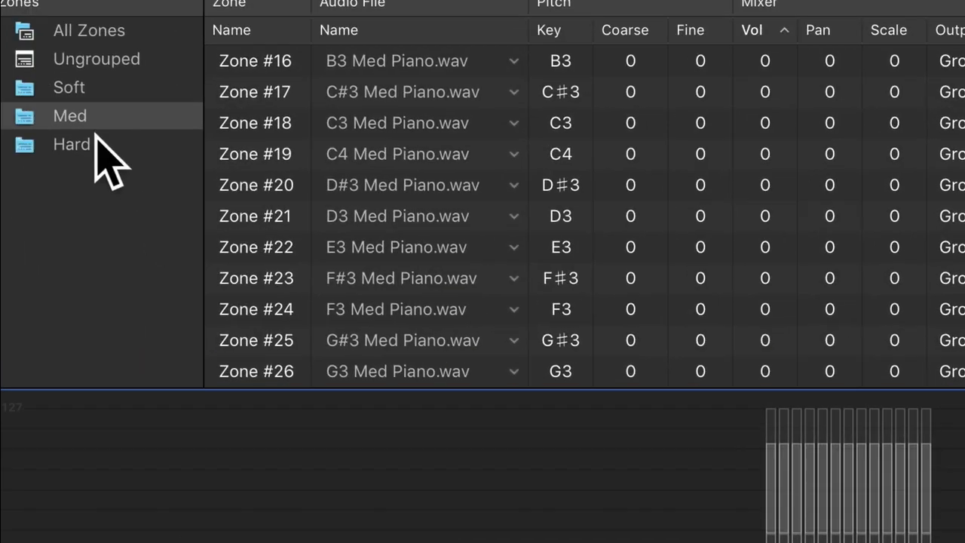
# Raise the lower velocity limit of all Hard zones together to just above the Med layer, keeping 127 as the maximum
pyautogui.click(102, 147)
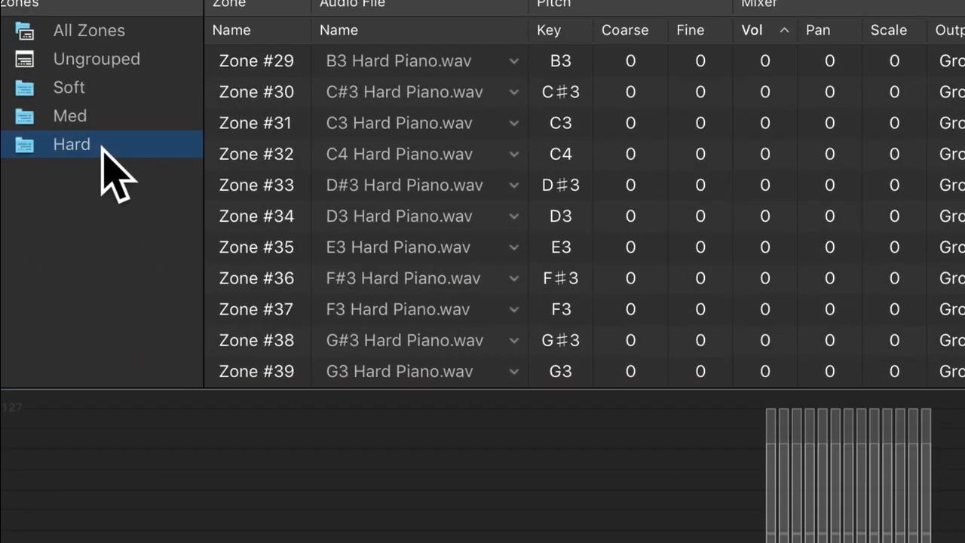
pyautogui.moveTo(707, 436); pyautogui.dragTo(956, 518)
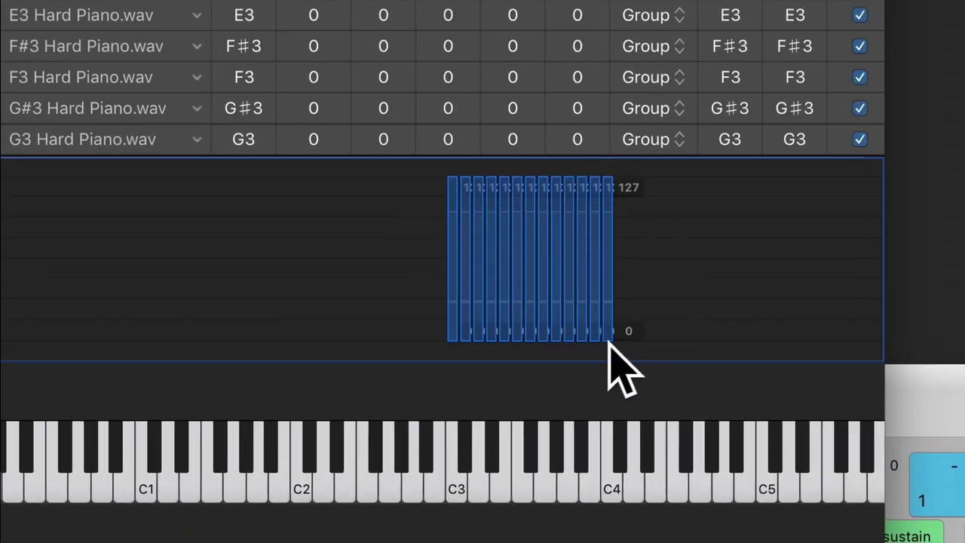
pyautogui.moveTo(595, 340); pyautogui.dragTo(585, 215)
pyautogui.click(680, 248)
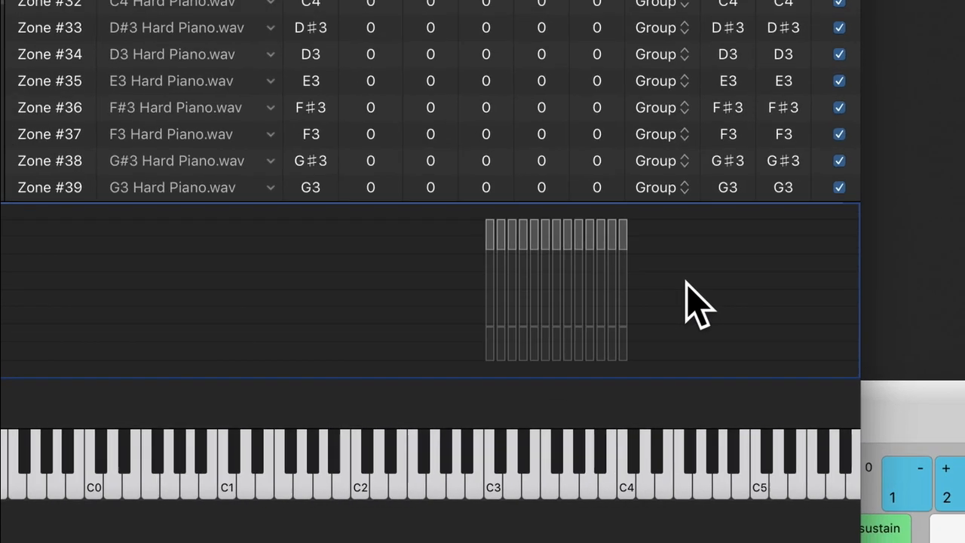
# Show all zones and select the Soft, Med and Hard velocity layers in turn to check their ranges
pyautogui.click(156, 73)
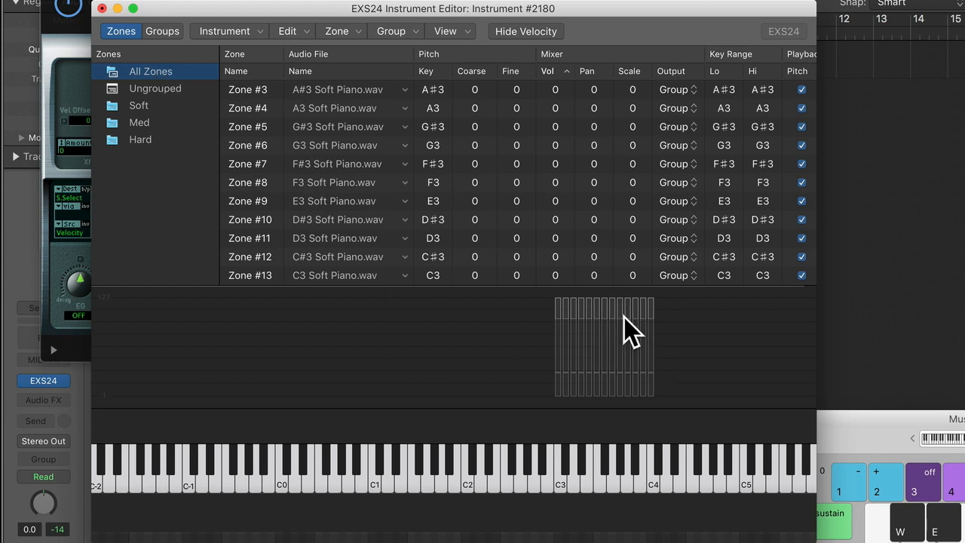
pyautogui.moveTo(537, 385); pyautogui.dragTo(662, 393)
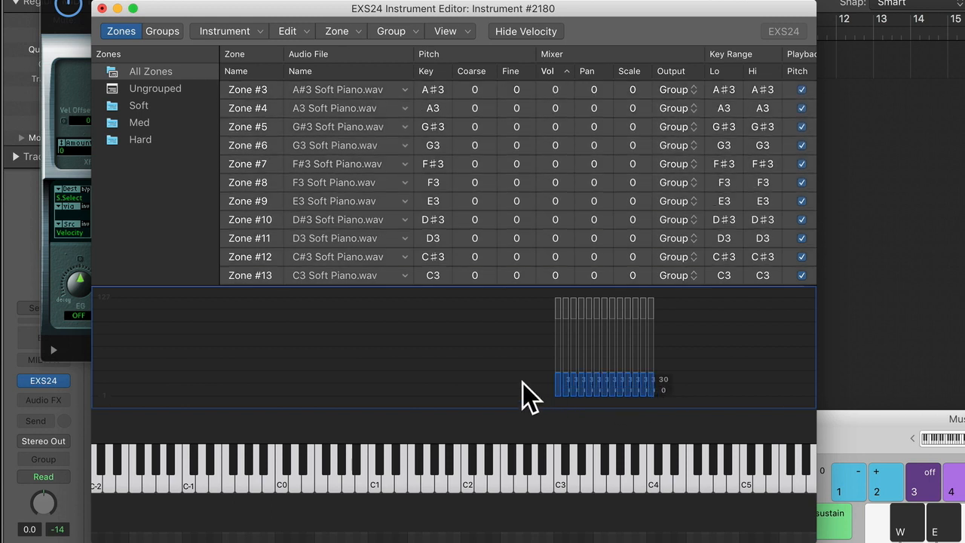
pyautogui.moveTo(522, 383); pyautogui.dragTo(661, 354)
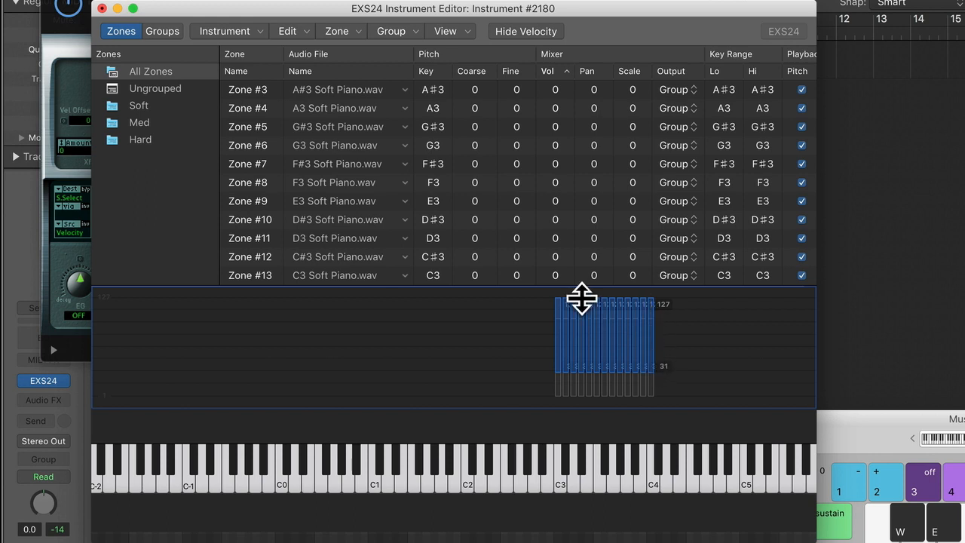
pyautogui.moveTo(580, 294); pyautogui.dragTo(578, 322)
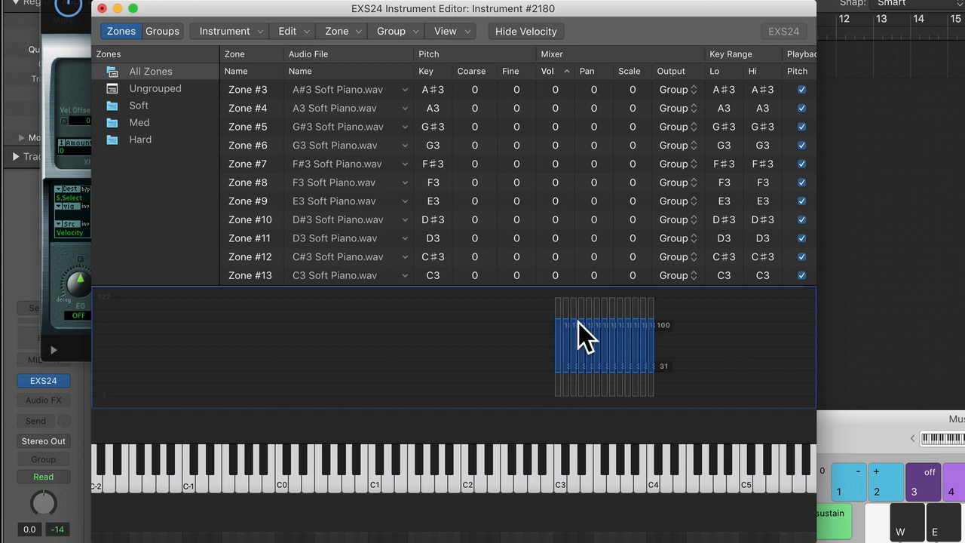
pyautogui.moveTo(686, 366); pyautogui.dragTo(618, 348)
pyautogui.moveTo(539, 343); pyautogui.dragTo(523, 306)
pyautogui.click(519, 310)
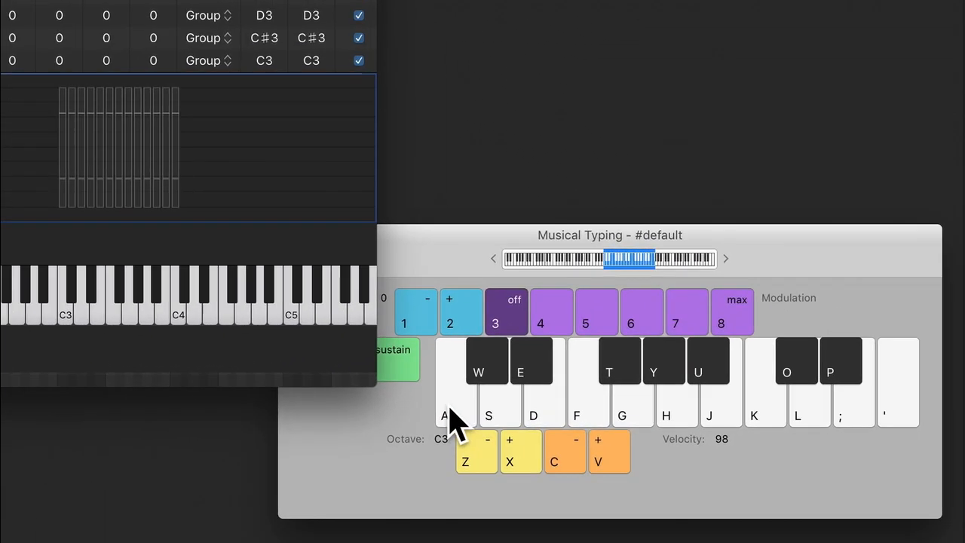
# Play C3 repeatedly on the Musical Typing keyboard at velocity 98 to test which velocity layer triggers
pyautogui.click(449, 411)
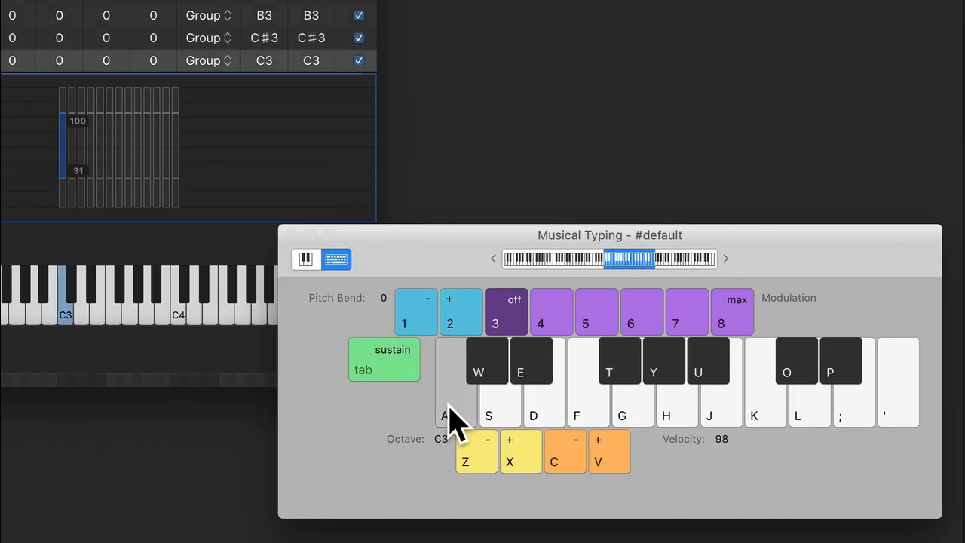
pyautogui.click(450, 410)
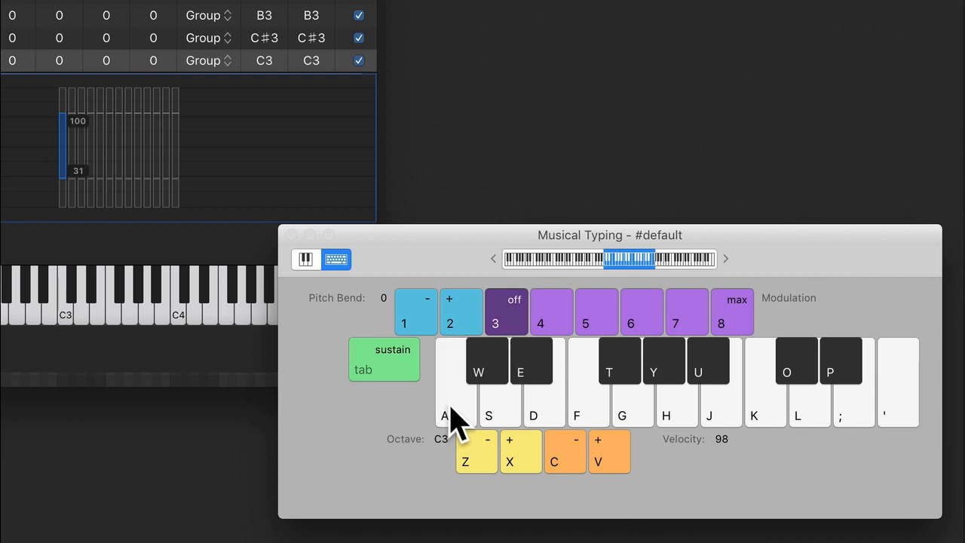
pyautogui.click(452, 412)
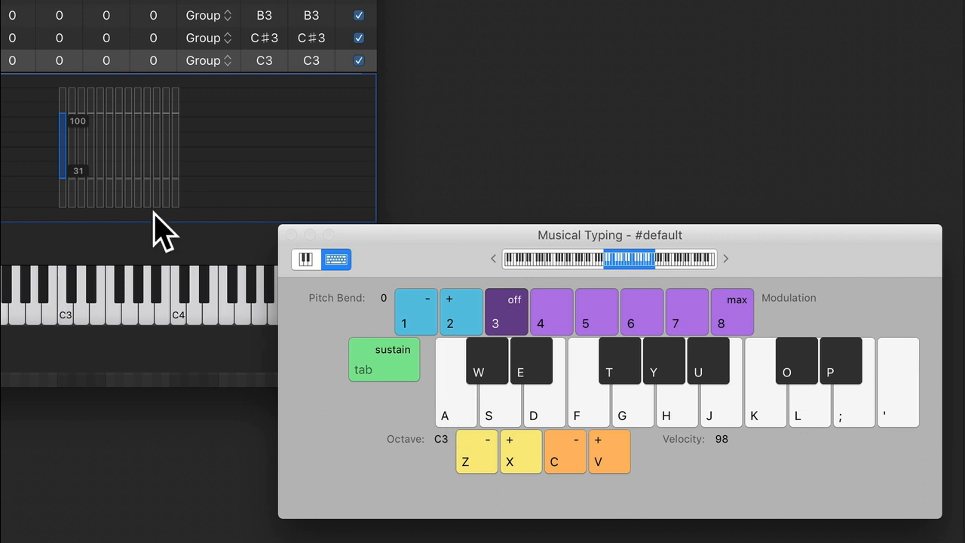
# Lower the Musical Typing velocity to 18 and play C3 to test the Soft layer
pyautogui.click(554, 463)
pyautogui.click(555, 463)
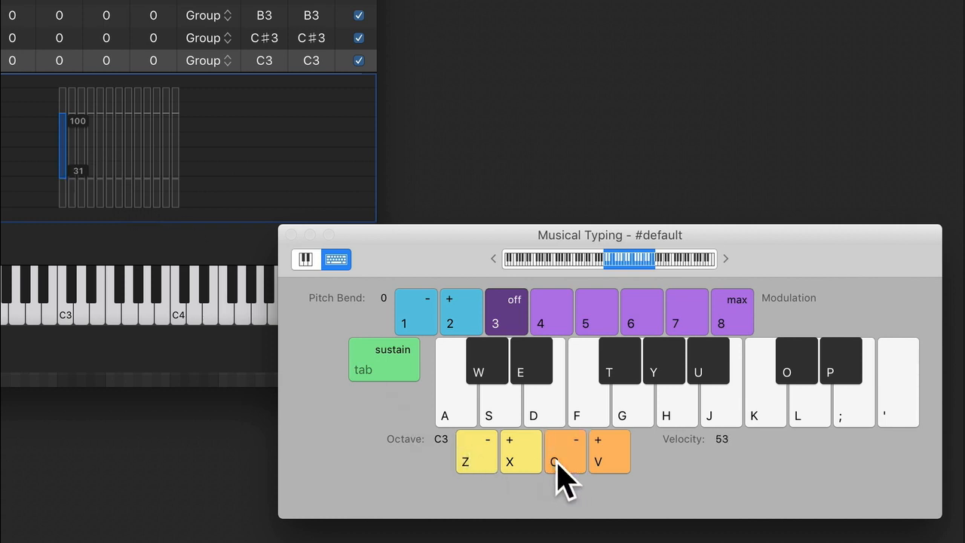
pyautogui.click(556, 463)
pyautogui.click(555, 462)
pyautogui.click(595, 462)
pyautogui.click(450, 399)
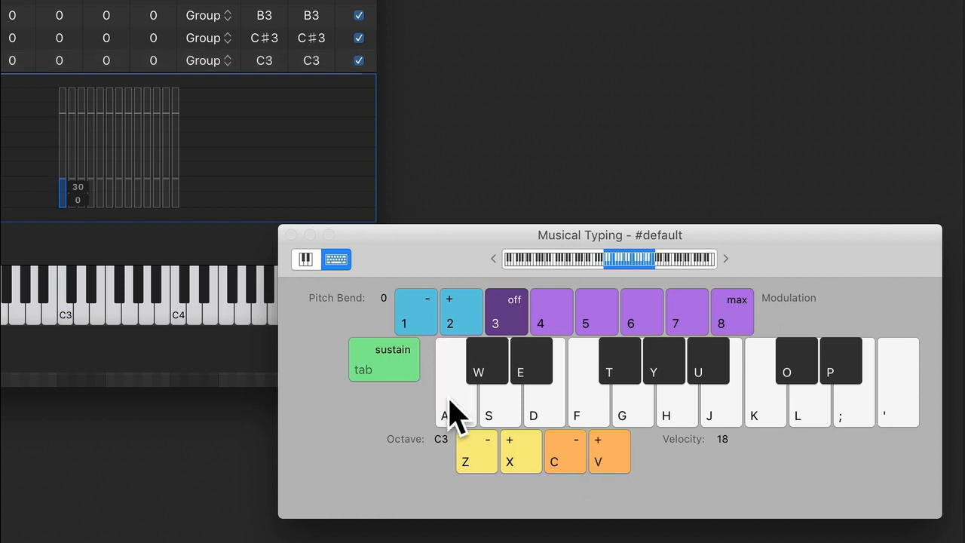
pyautogui.click(451, 403)
# Raise the Musical Typing velocity to 113 and play the notes from C3 up to C4 to test the Hard layer
pyautogui.click(603, 456)
pyautogui.click(601, 454)
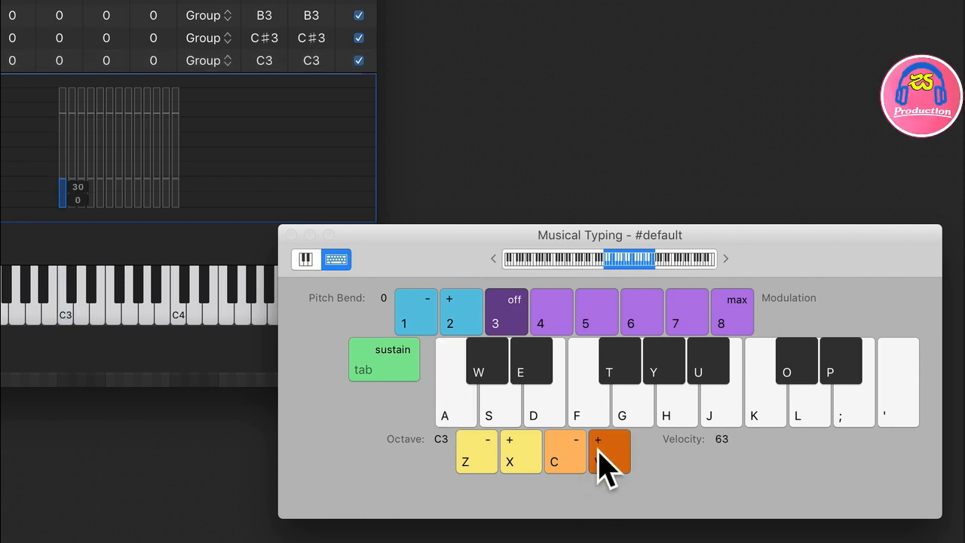
pyautogui.click(600, 454)
pyautogui.click(600, 454)
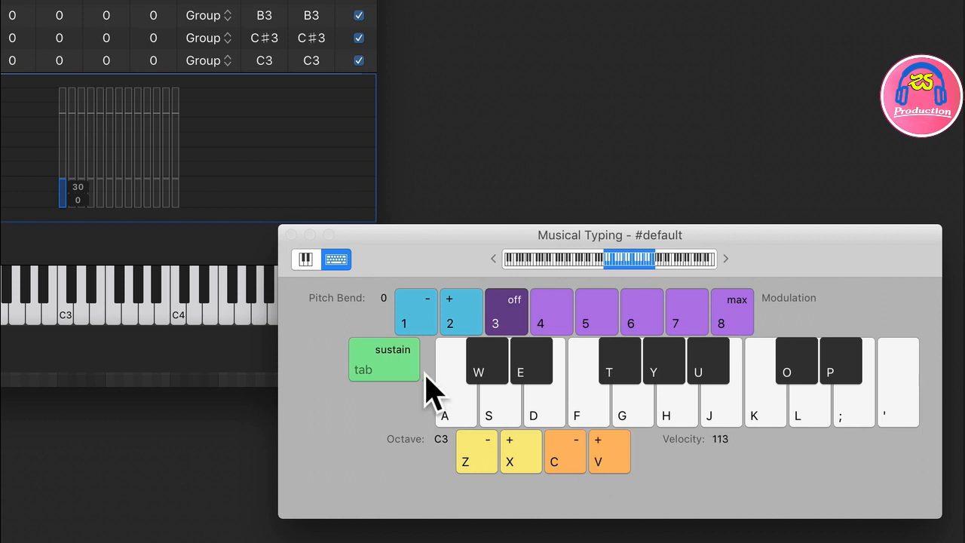
pyautogui.click(449, 393)
pyautogui.click(449, 408)
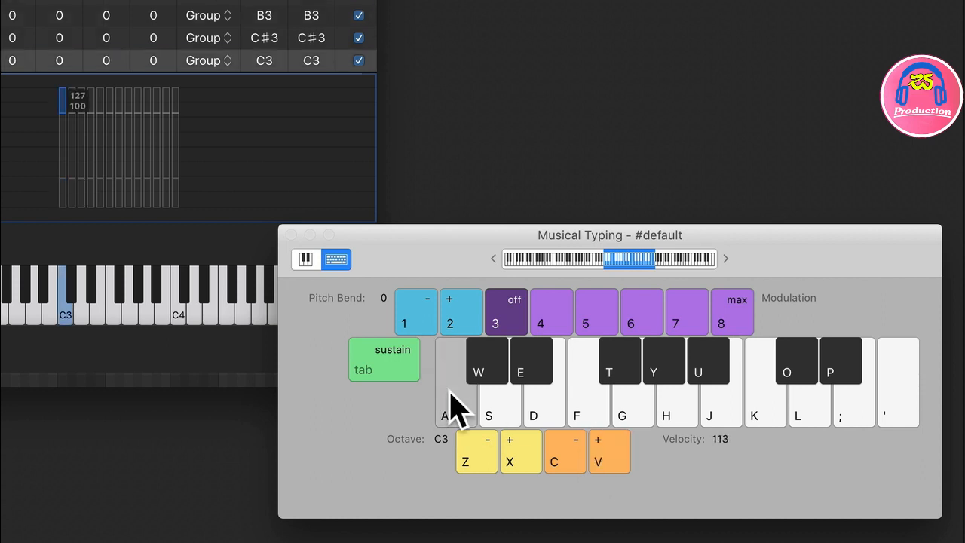
pyautogui.moveTo(497, 408)
pyautogui.mouseDown()
pyautogui.moveTo(573, 422)
pyautogui.moveTo(646, 409)
pyautogui.moveTo(773, 433)
pyautogui.mouseUp()
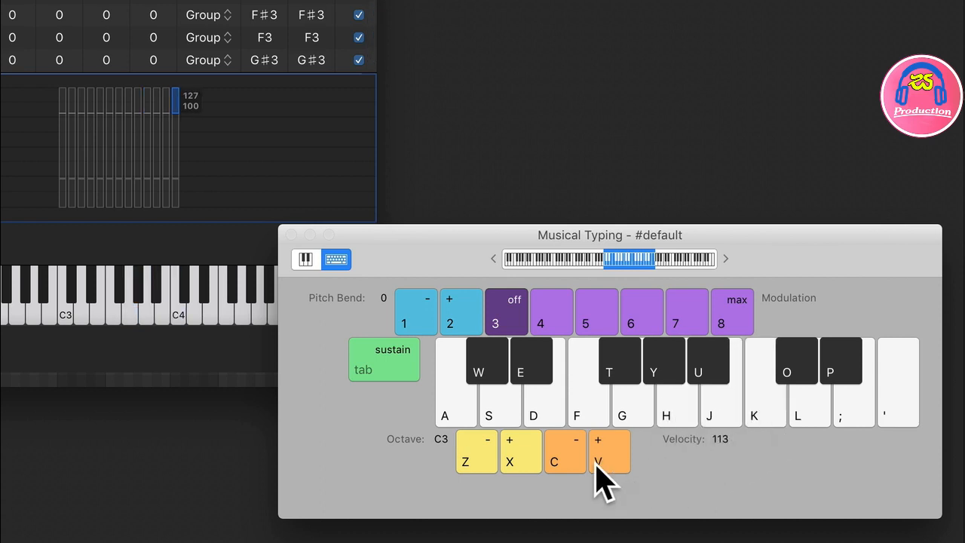
# Lower the Musical Typing velocity into the middle range and play from C3 up to C4 to test the Med layer
pyautogui.click(562, 462)
pyautogui.click(558, 457)
pyautogui.click(557, 457)
pyautogui.click(558, 457)
pyautogui.click(558, 457)
pyautogui.click(558, 457)
pyautogui.click(452, 421)
pyautogui.moveTo(709, 418); pyautogui.dragTo(759, 426)
# Lower the Musical Typing velocity to 3 and play from C3 up to C4 to test the Soft layer
pyautogui.click(562, 462)
pyautogui.click(562, 461)
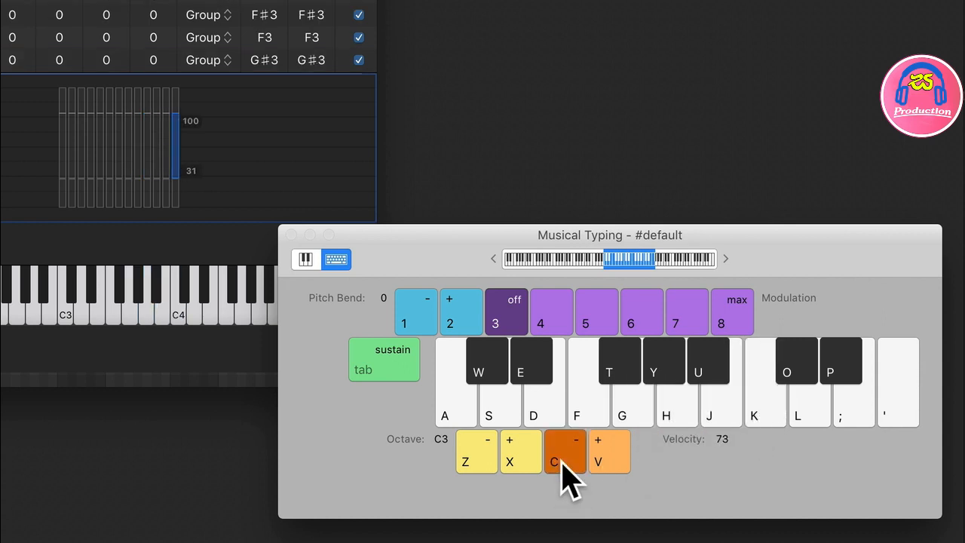
pyautogui.tripleClick(562, 462)
pyautogui.tripleClick(562, 462)
pyautogui.tripleClick(562, 462)
pyautogui.tripleClick(562, 462)
pyautogui.doubleClick(562, 461)
pyautogui.moveTo(453, 415); pyautogui.dragTo(758, 425)
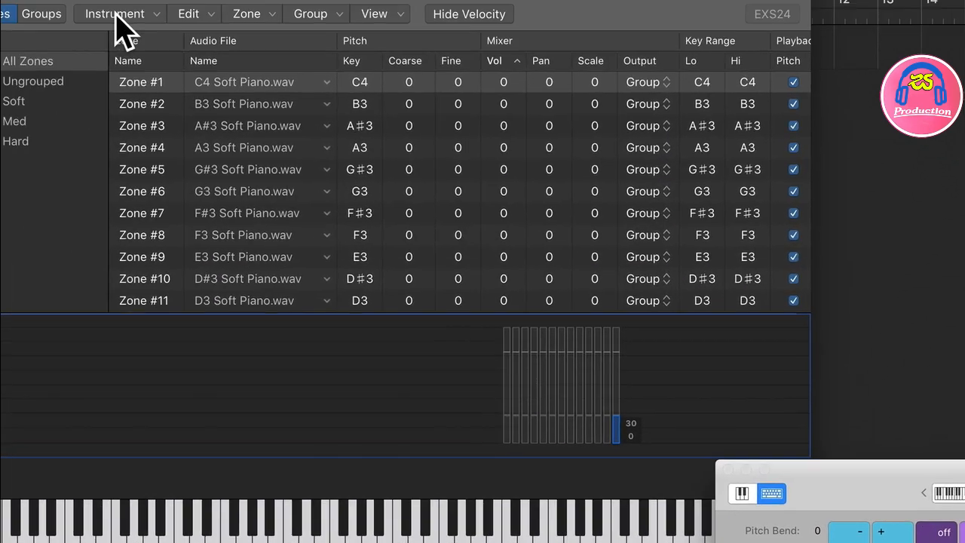
# Save the sampler instrument as Pisno1 in the Sampler Instruments folder and close the instrument editor
pyautogui.click(158, 39)
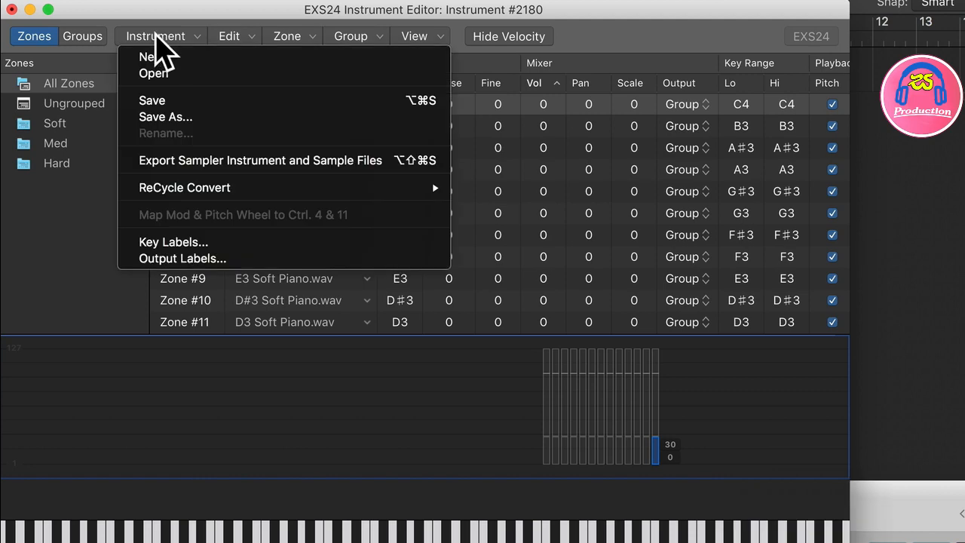
pyautogui.click(160, 102)
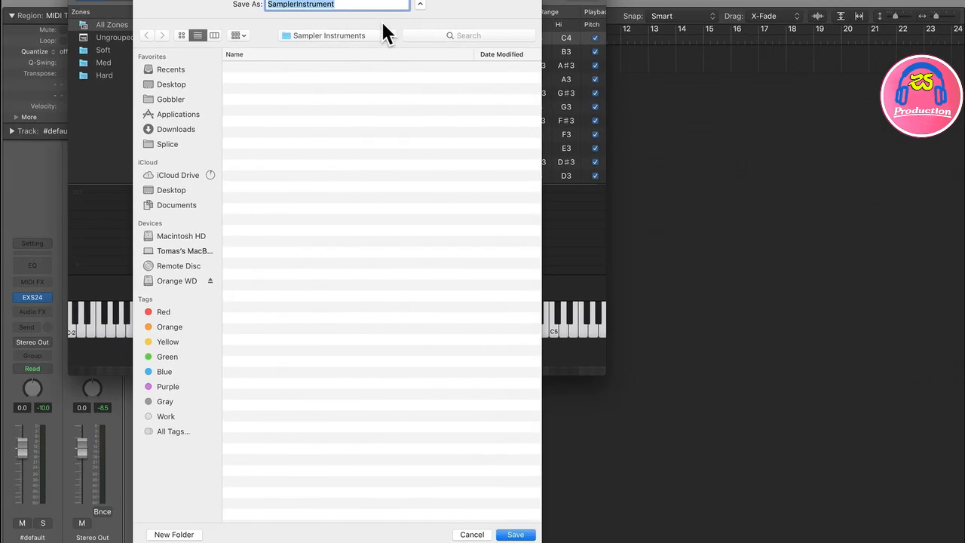
pyautogui.write('Pisnp')
pyautogui.press('BackSpace')
pyautogui.write('o')
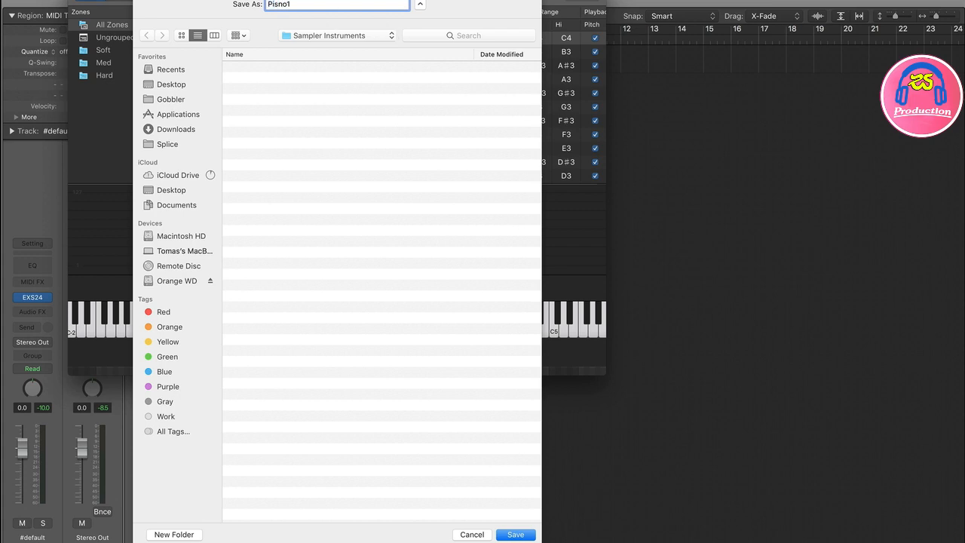
pyautogui.write('1')
pyautogui.press('Return')
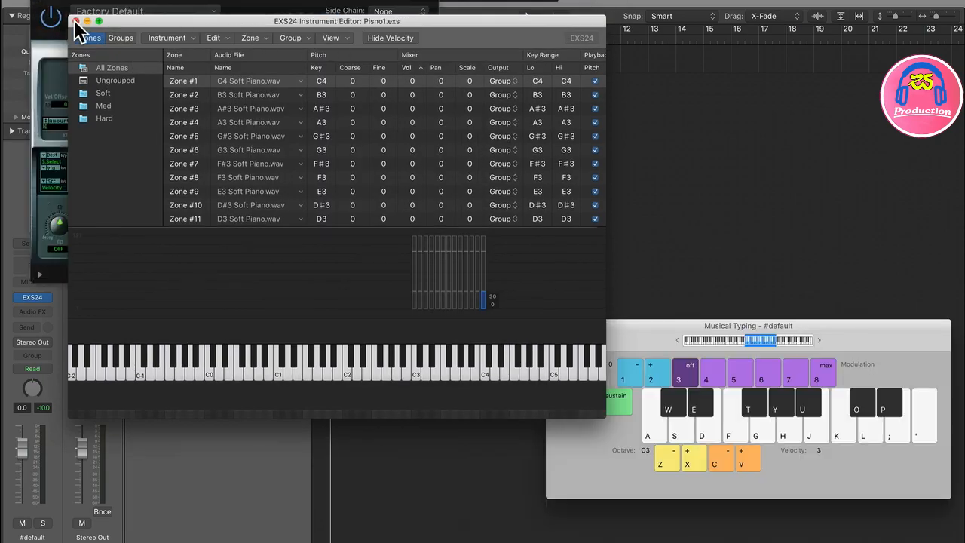
pyautogui.click(75, 21)
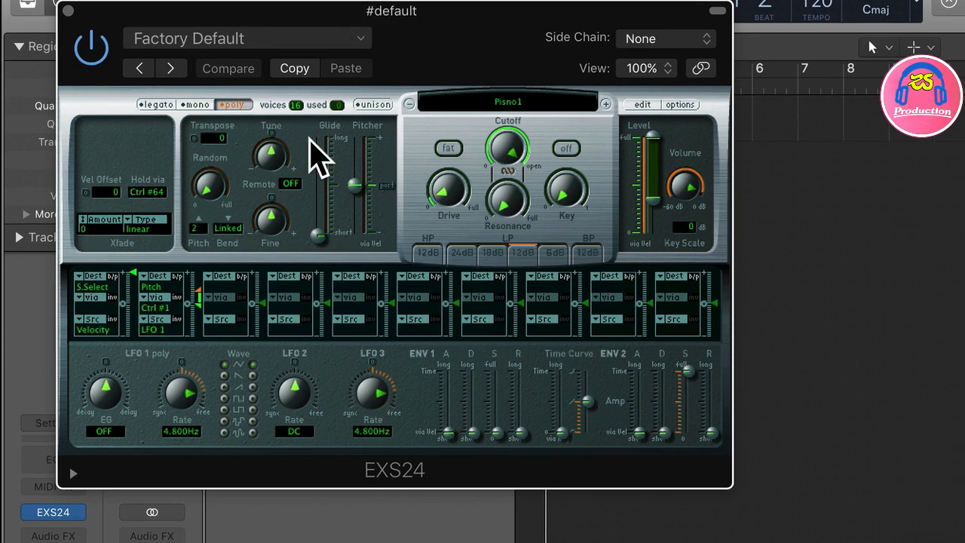
# Set the filter cutoff and drive to about halfway, and check the instrument options for saving settings to the instrument
pyautogui.moveTo(498, 147); pyautogui.dragTo(509, 186)
pyautogui.moveTo(447, 190); pyautogui.dragTo(450, 183)
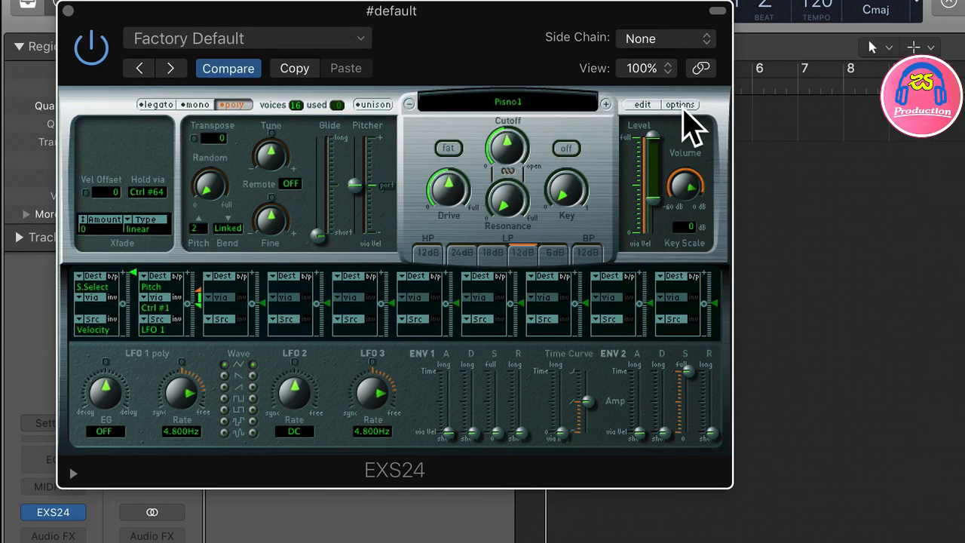
pyautogui.click(681, 106)
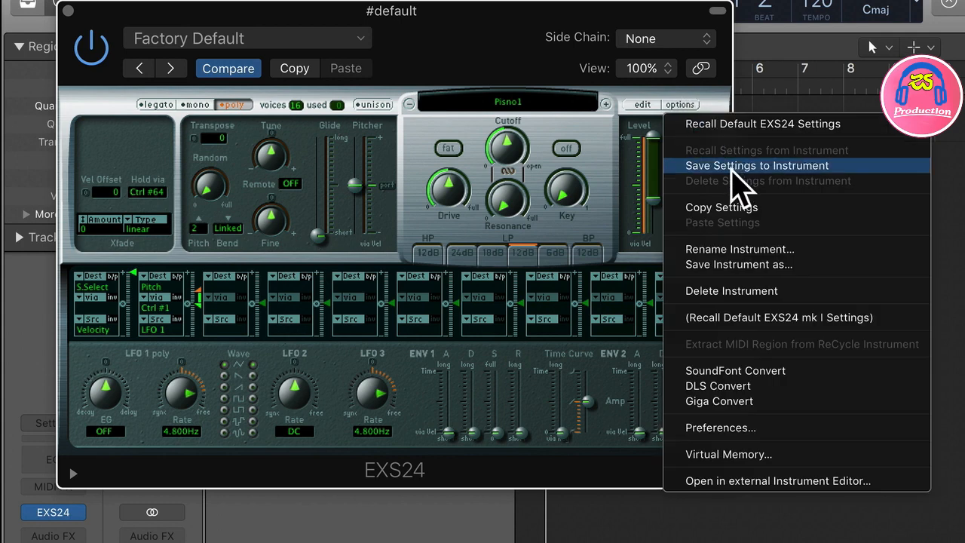
pyautogui.click(449, 32)
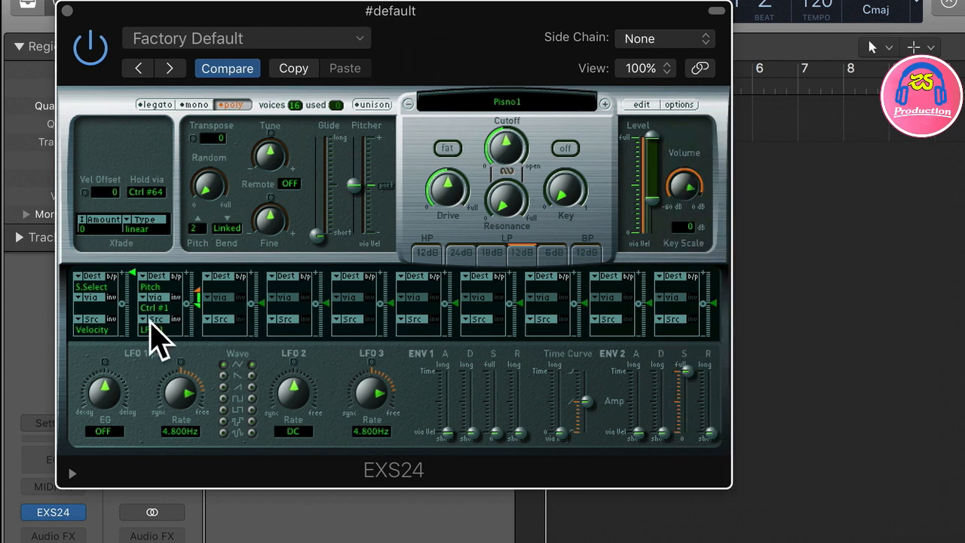